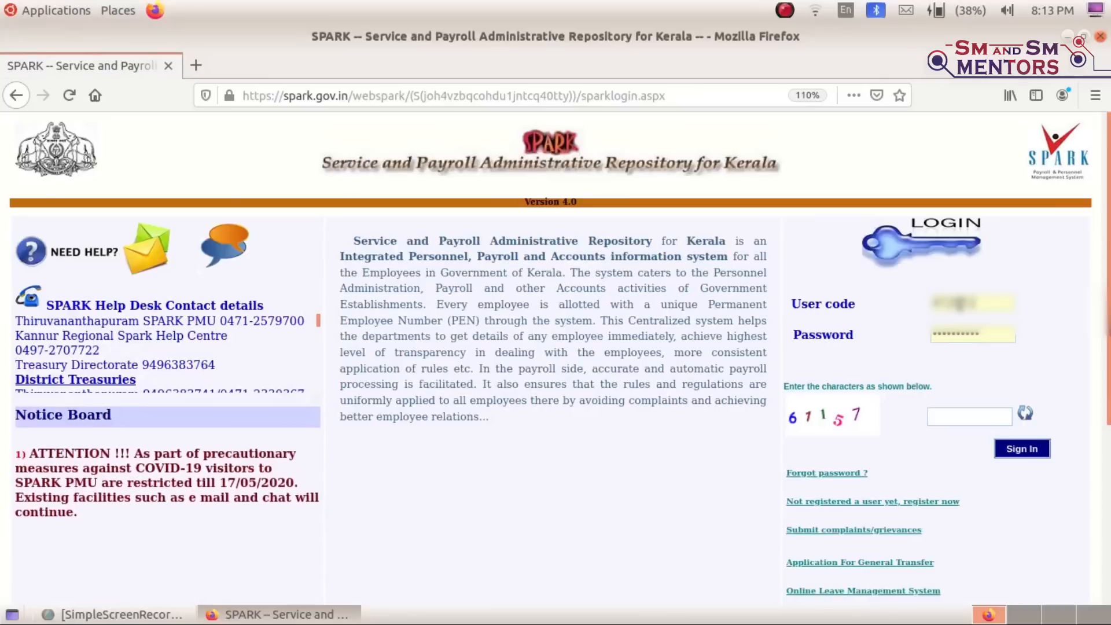
# Sign in with the captcha, decline updating the saved browser login, and dismiss the last-login notice
pyautogui.click(941, 418)
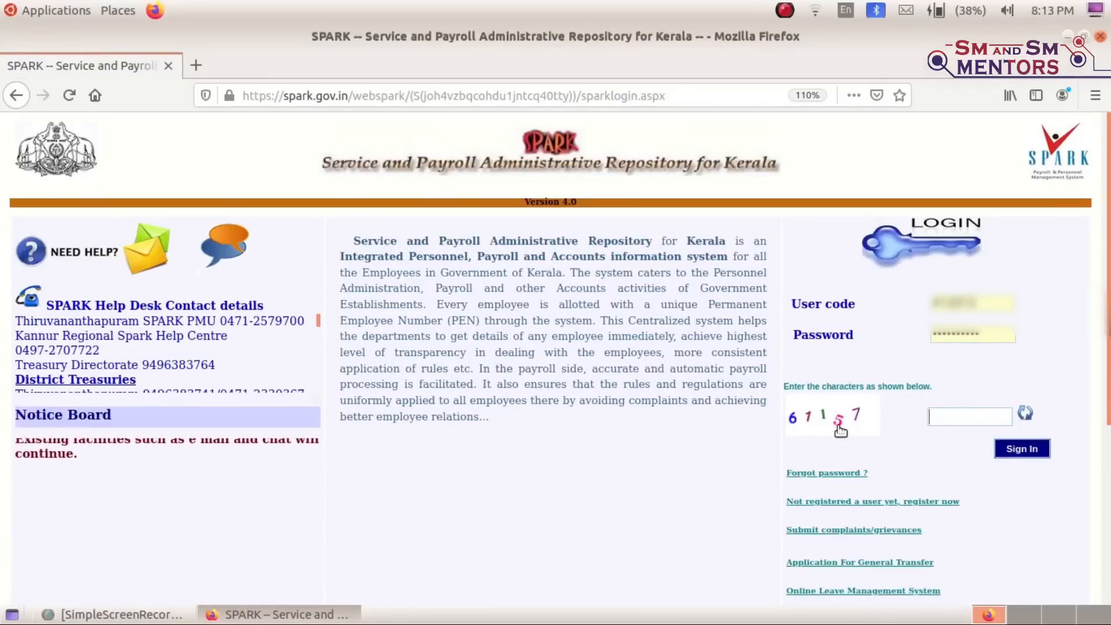
pyautogui.write('611')
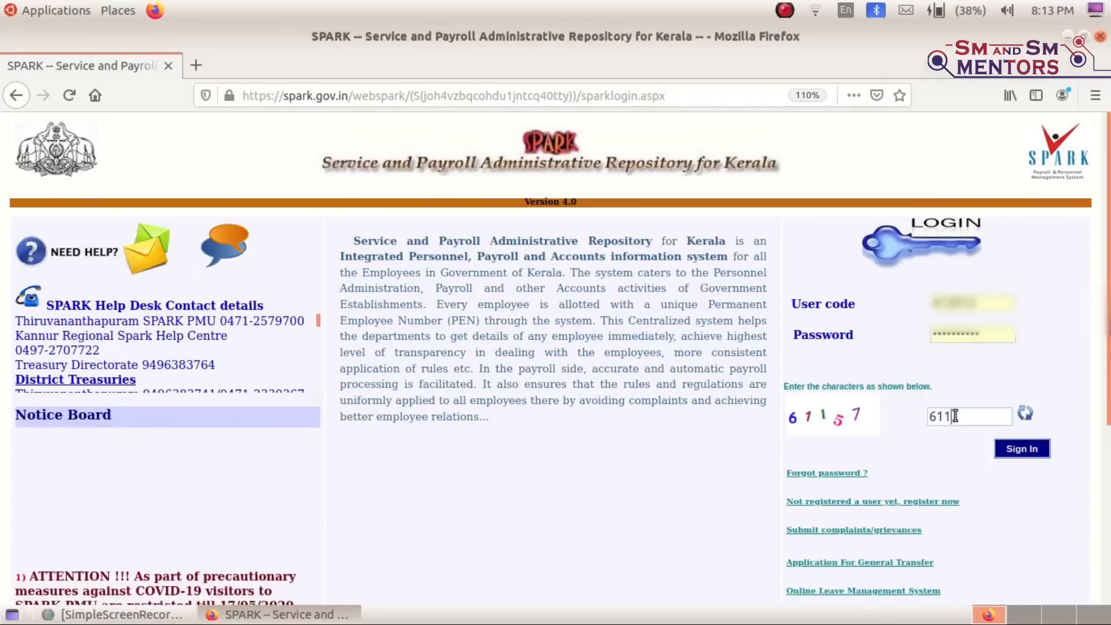
pyautogui.write('5')
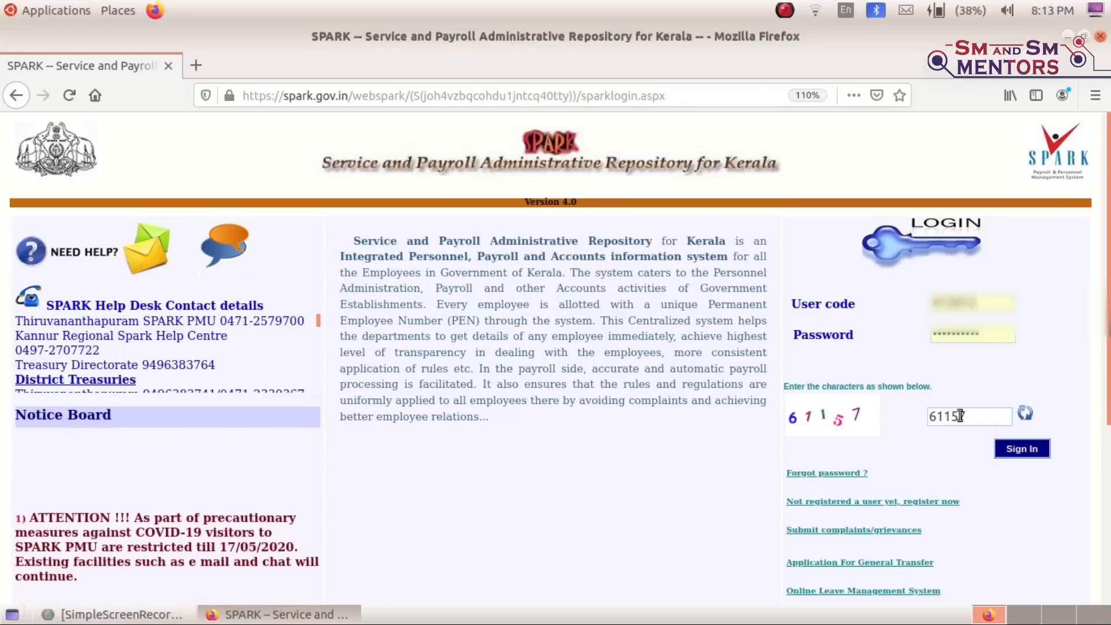
pyautogui.write('7')
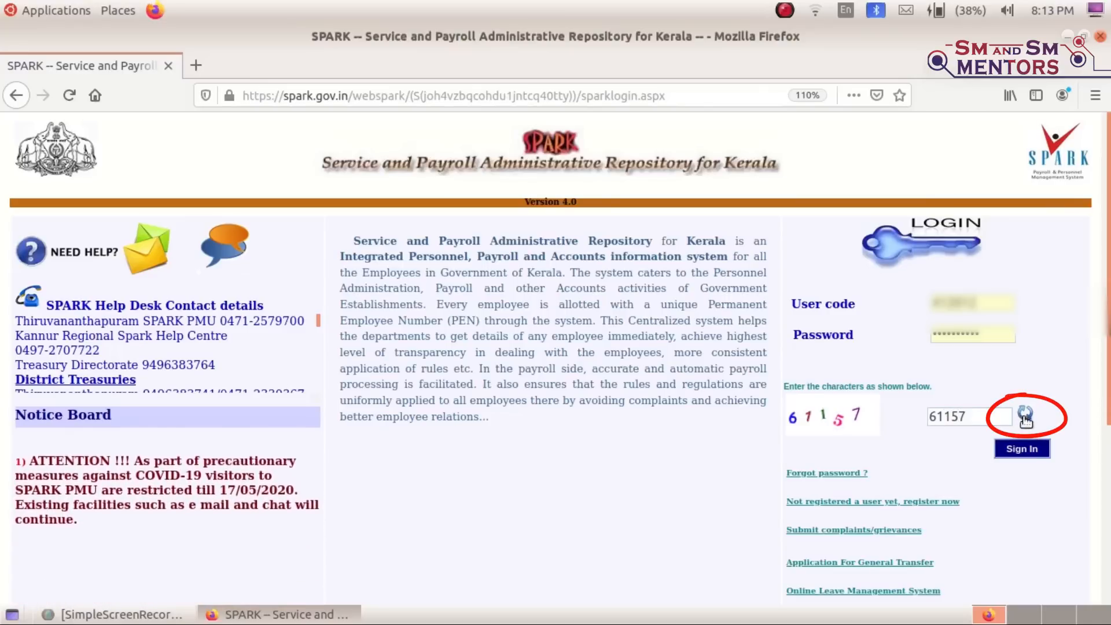
pyautogui.click(1022, 455)
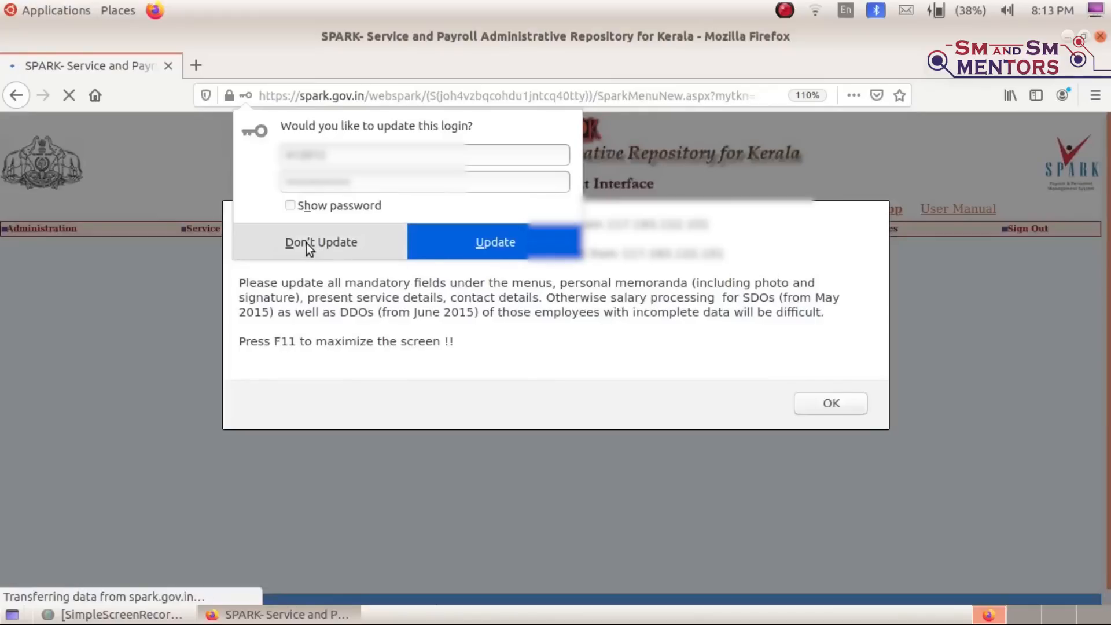
pyautogui.click(307, 243)
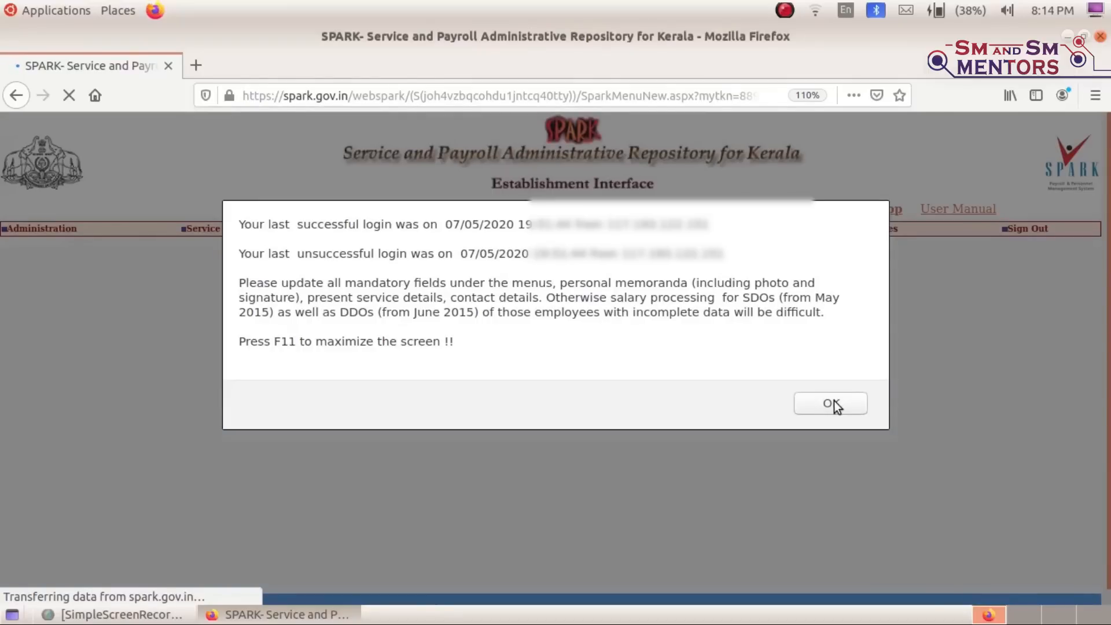
pyautogui.click(831, 404)
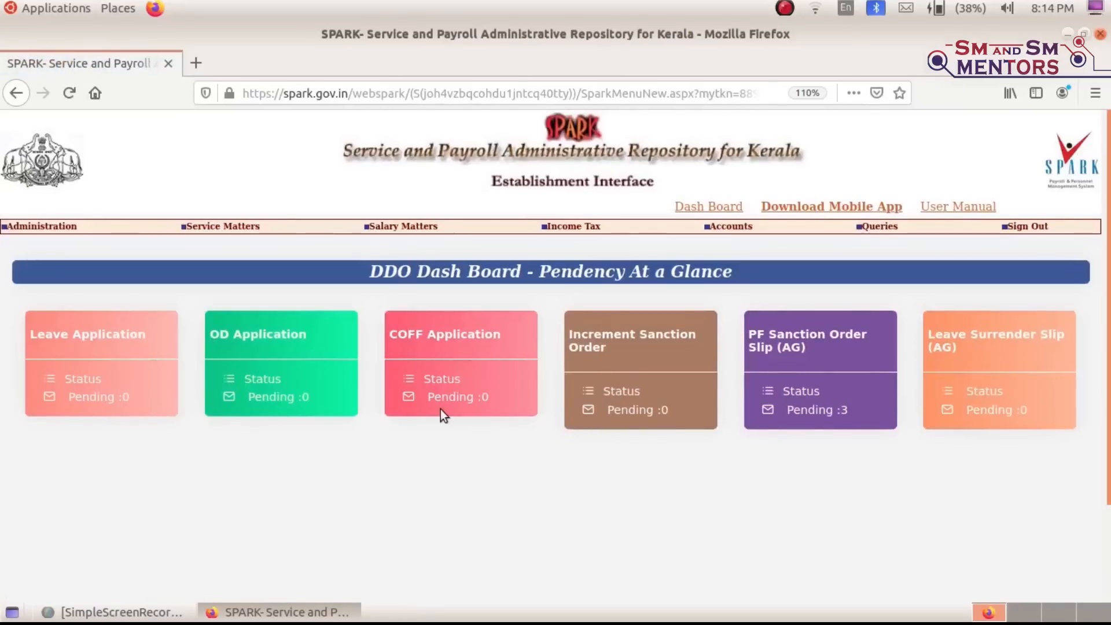
# Open Monthly Salary Processing and dismiss the retiring-employees notice
pyautogui.moveTo(397, 230)
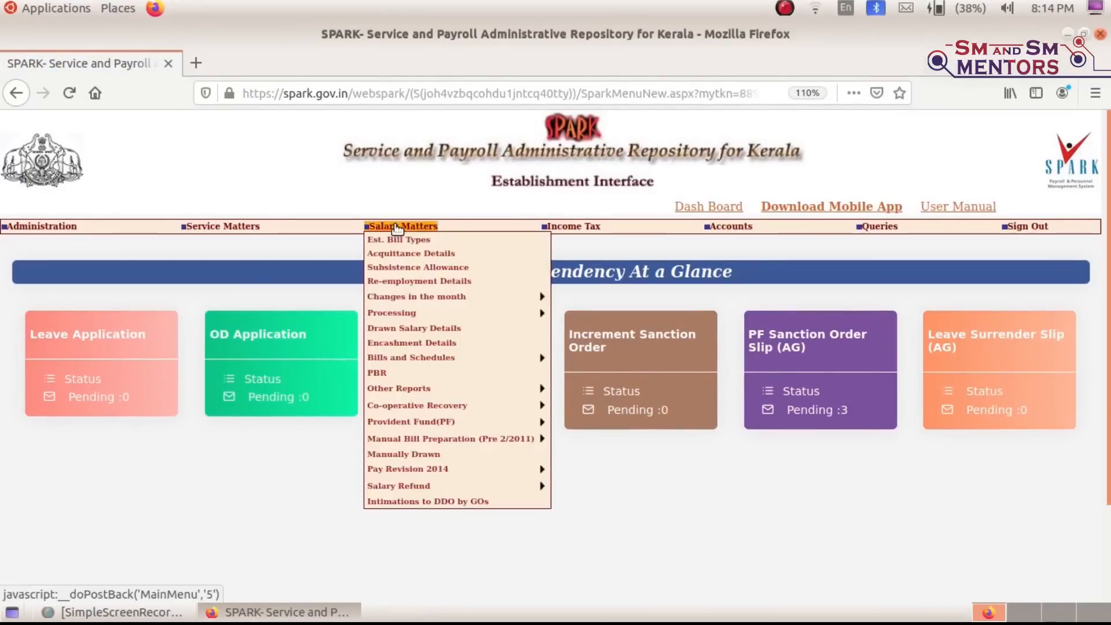
pyautogui.moveTo(446, 316)
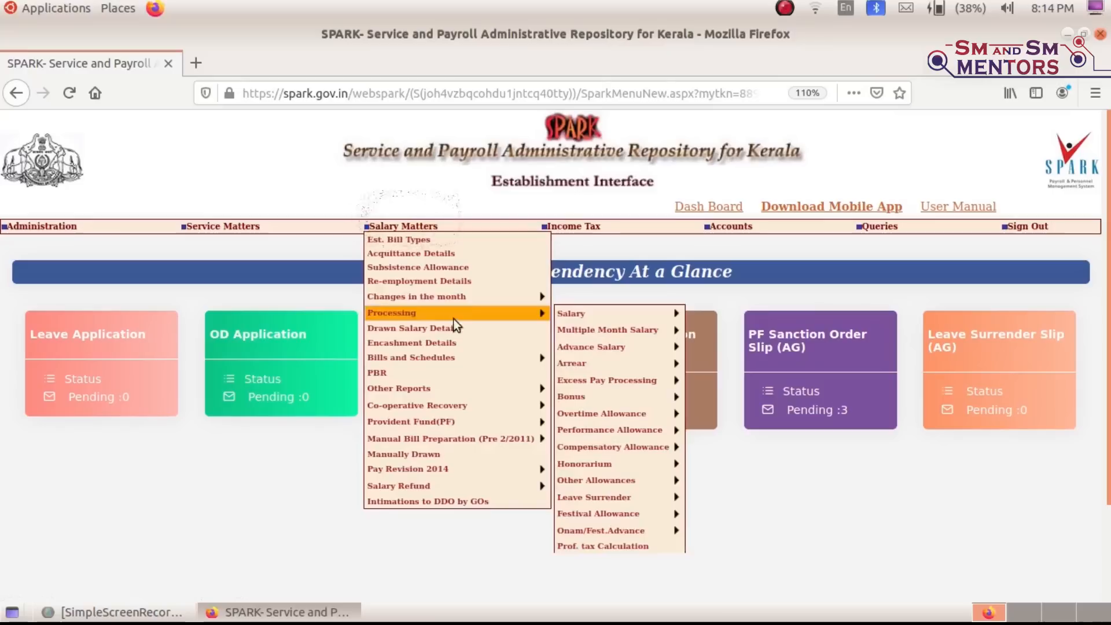
pyautogui.moveTo(624, 315)
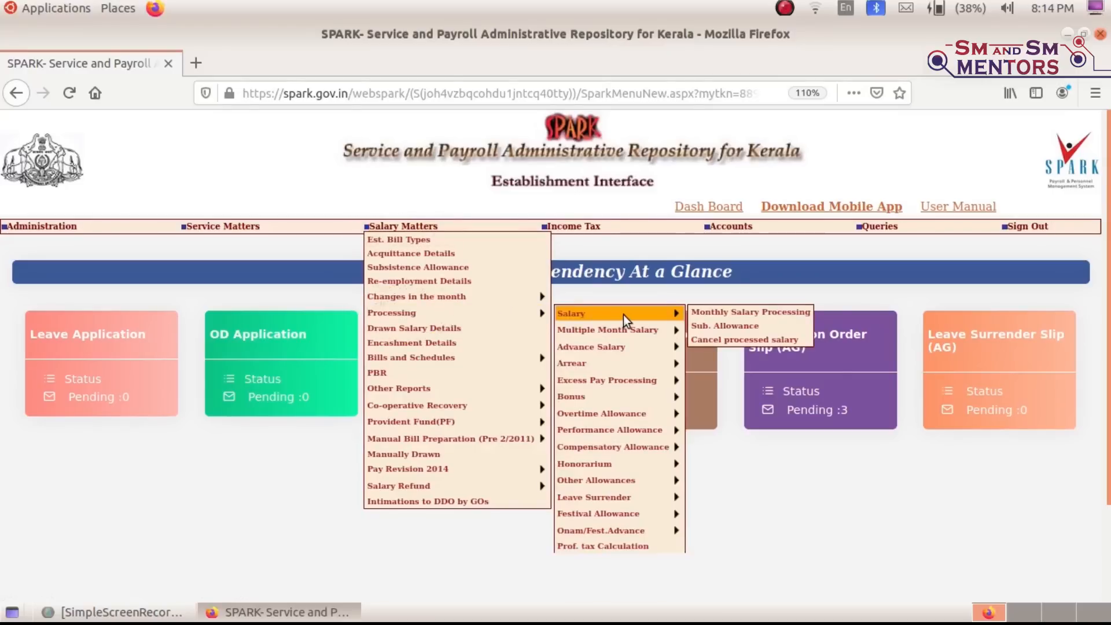
pyautogui.click(739, 316)
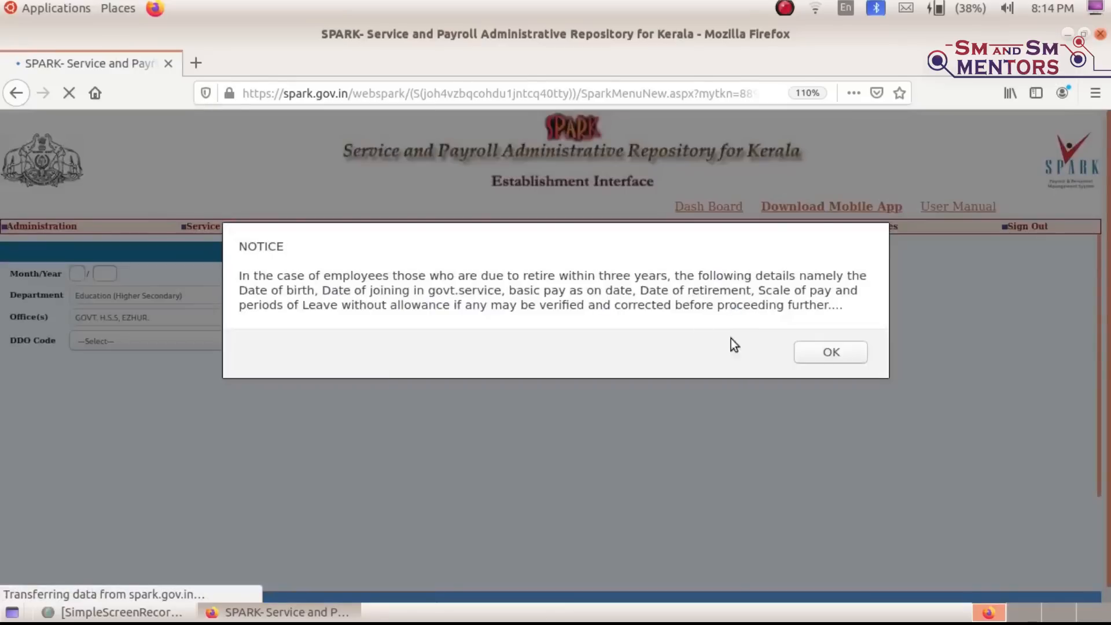
pyautogui.click(831, 352)
# Enter month 4/2020, the office's DDO code and SDO Bill, then list unprocessed employees
pyautogui.click(77, 273)
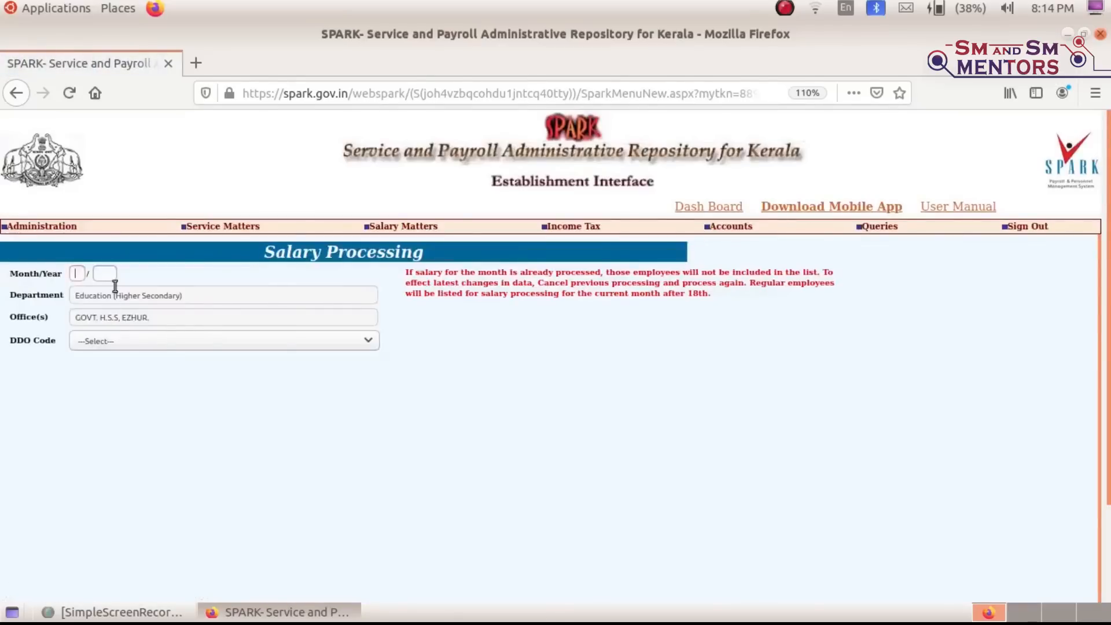
pyautogui.write('4')
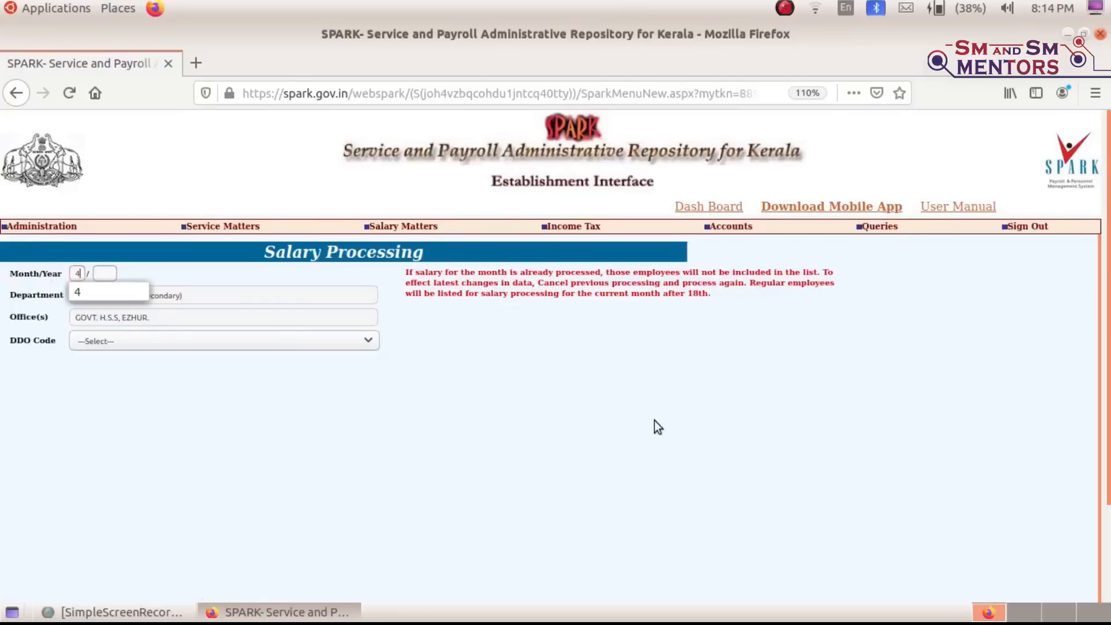
pyautogui.press('Tab')
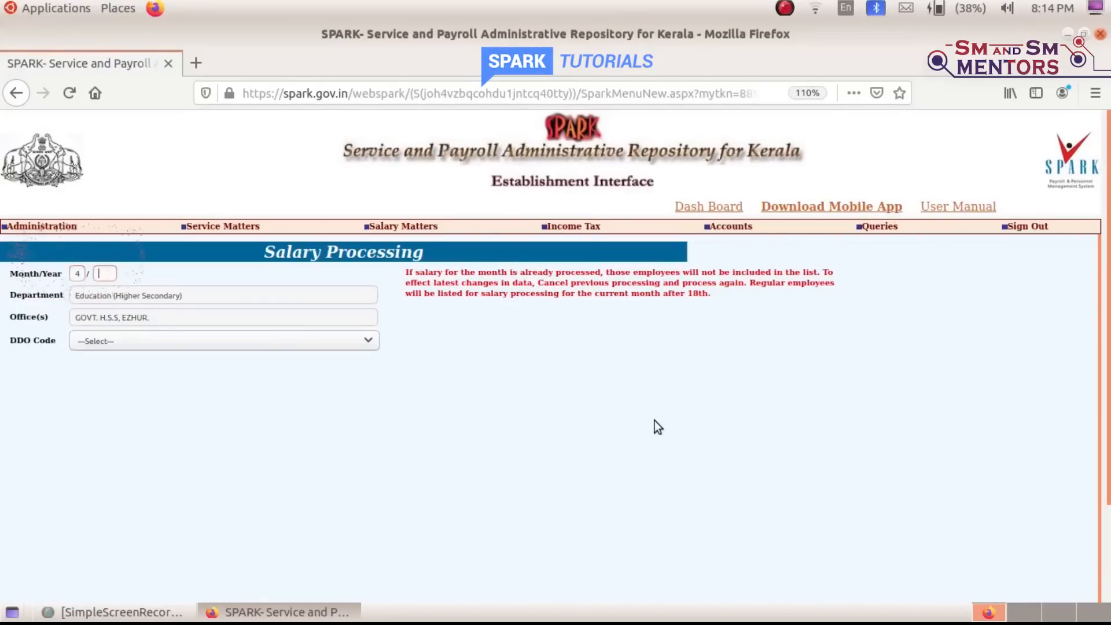
pyautogui.write('20')
pyautogui.press('Tab')
pyautogui.click(124, 340)
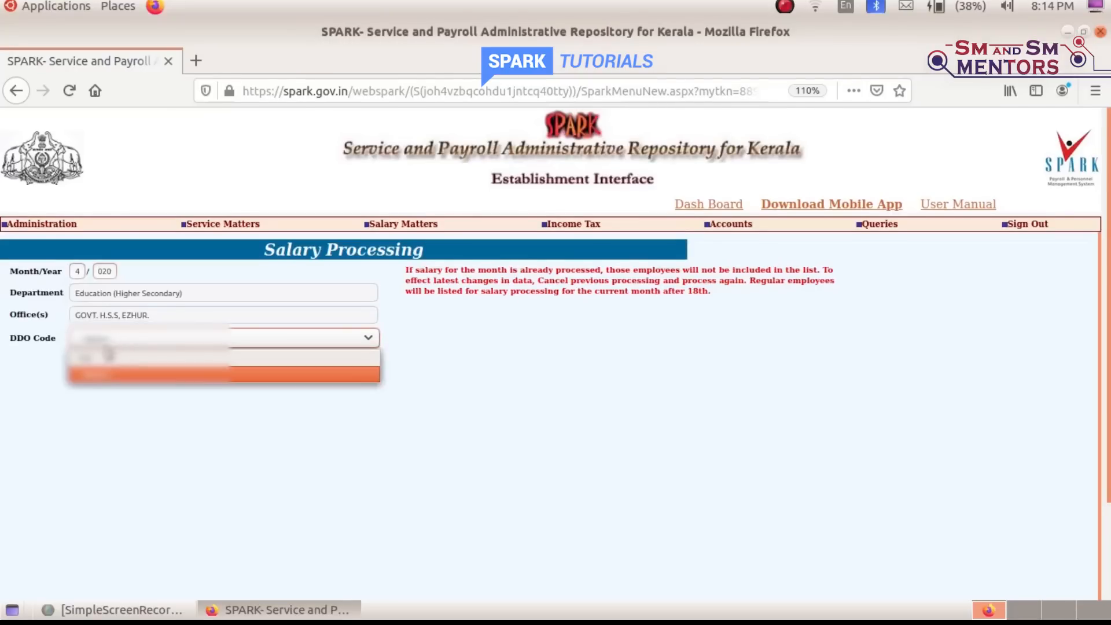
pyautogui.click(98, 370)
pyautogui.click(107, 370)
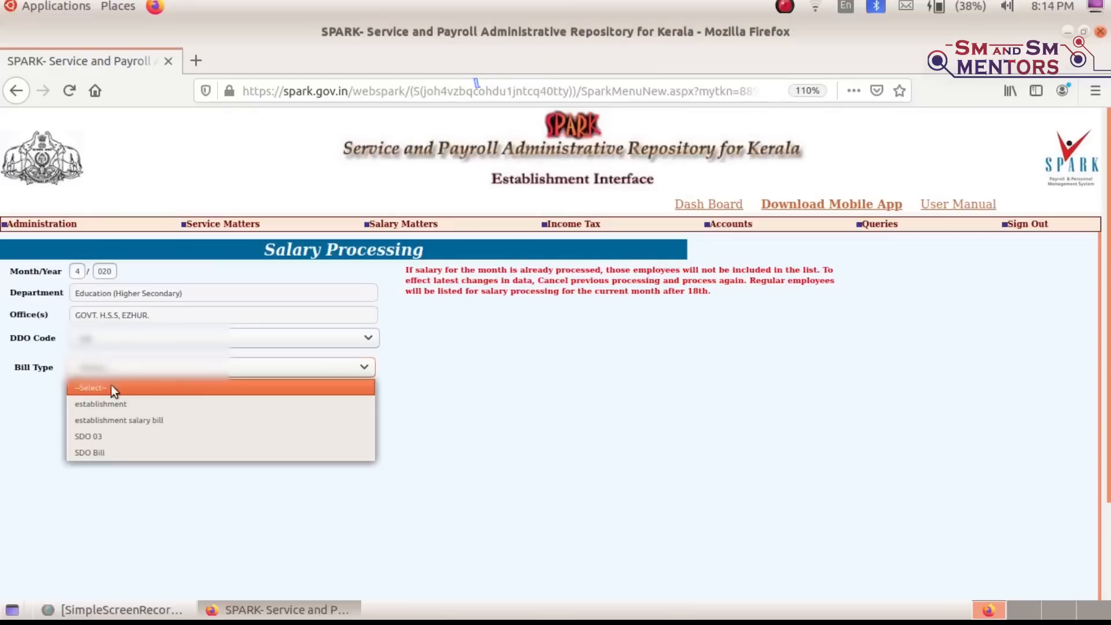
pyautogui.click(114, 453)
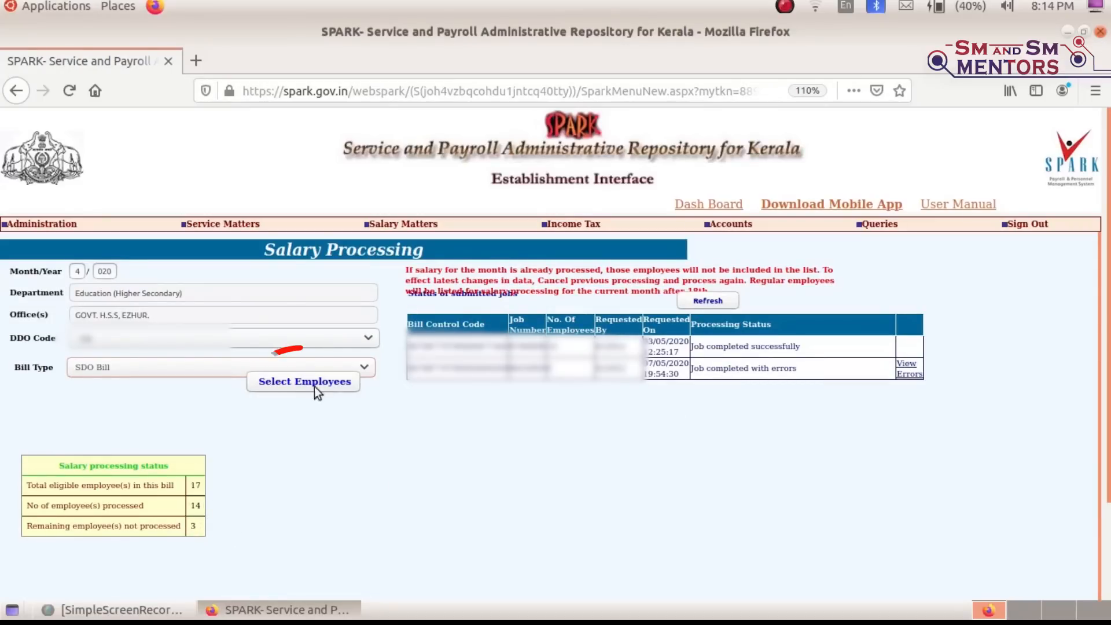
pyautogui.click(300, 386)
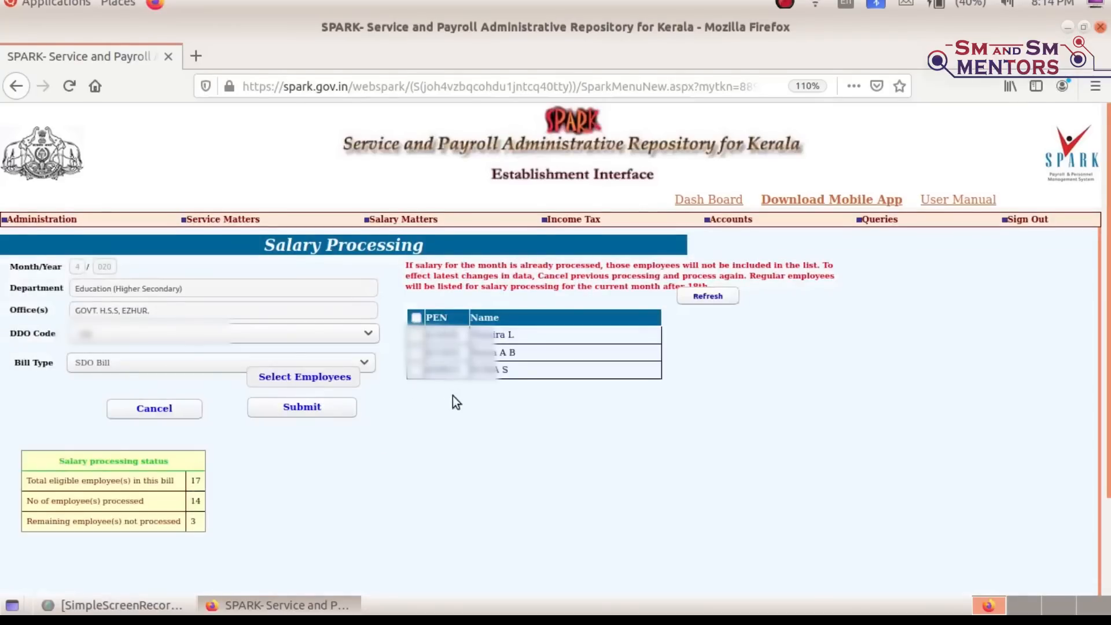
# Submit all three pending employees for salary processing, confirm, and acknowledge the accepted job
pyautogui.click(417, 318)
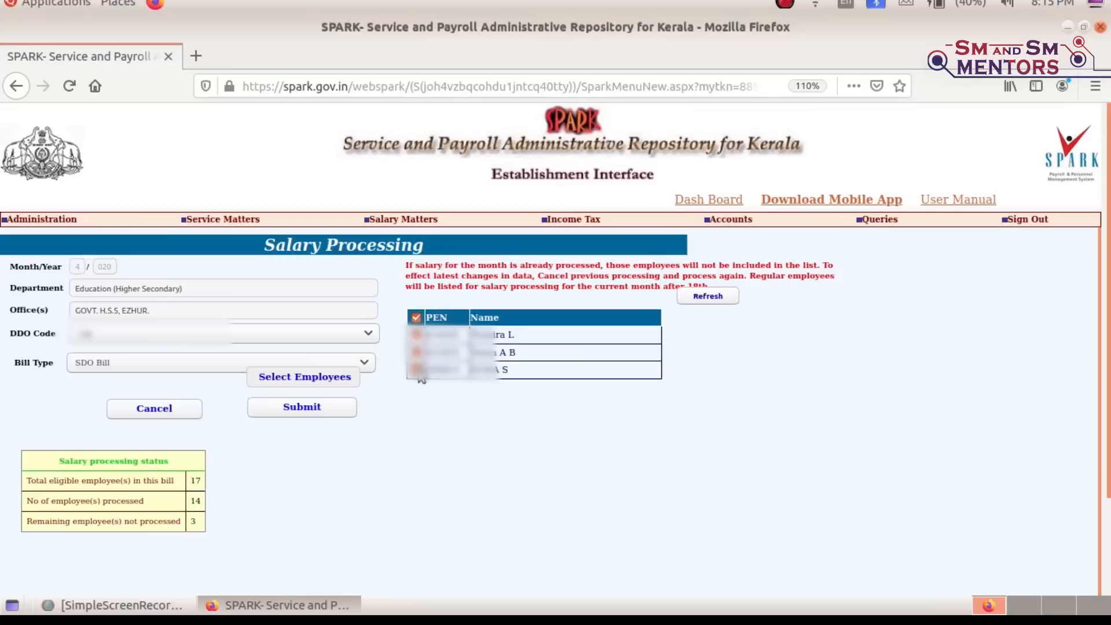
pyautogui.click(303, 408)
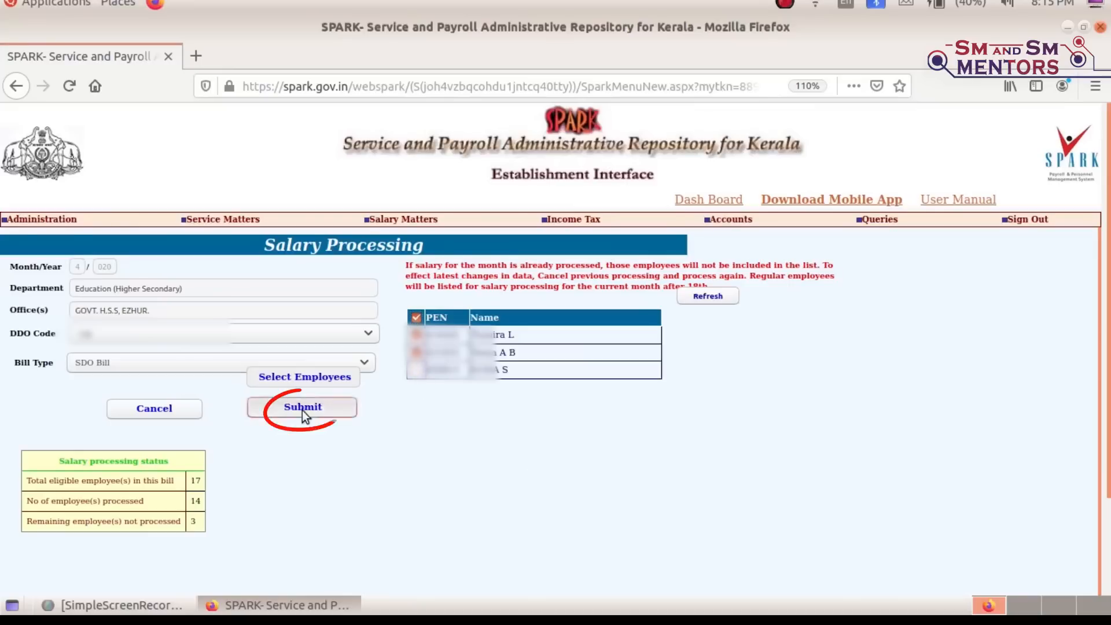
pyautogui.click(722, 335)
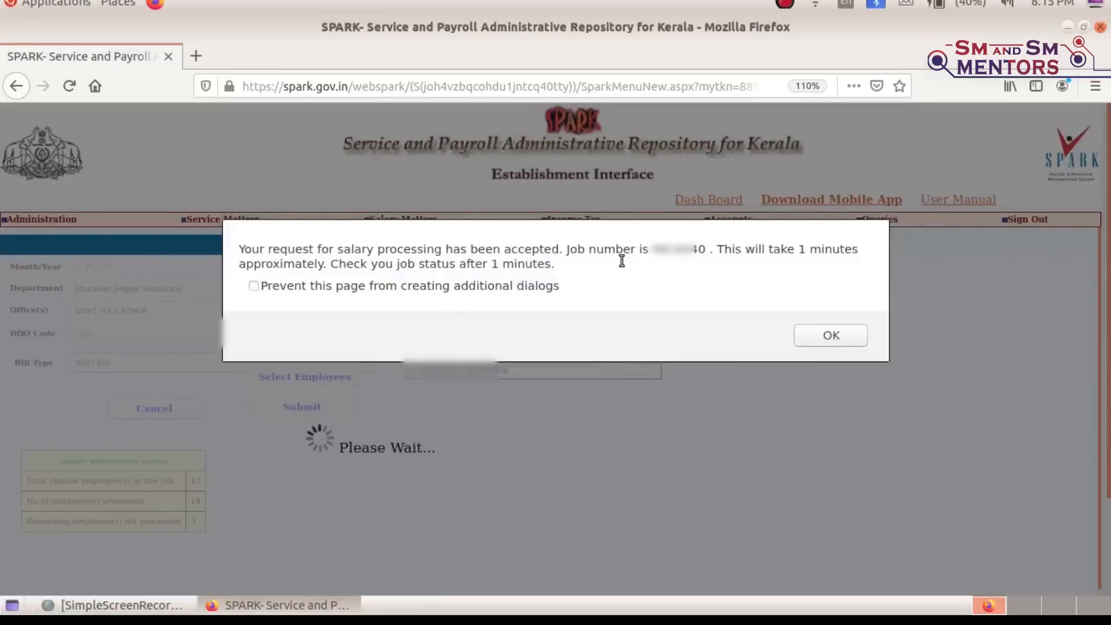
pyautogui.doubleClick(669, 249)
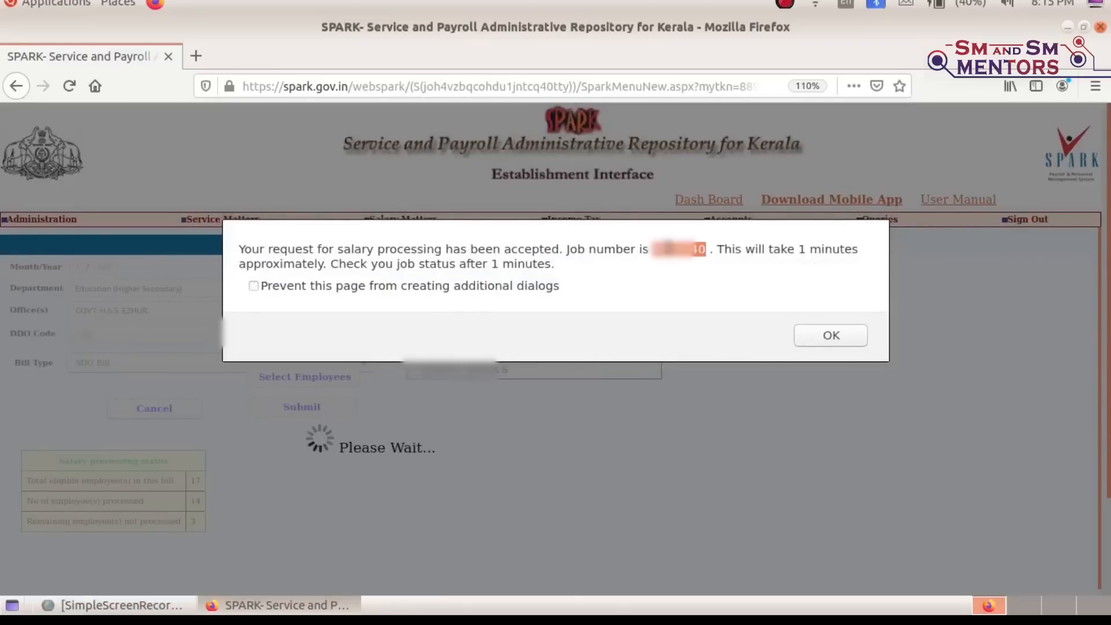
pyautogui.click(832, 335)
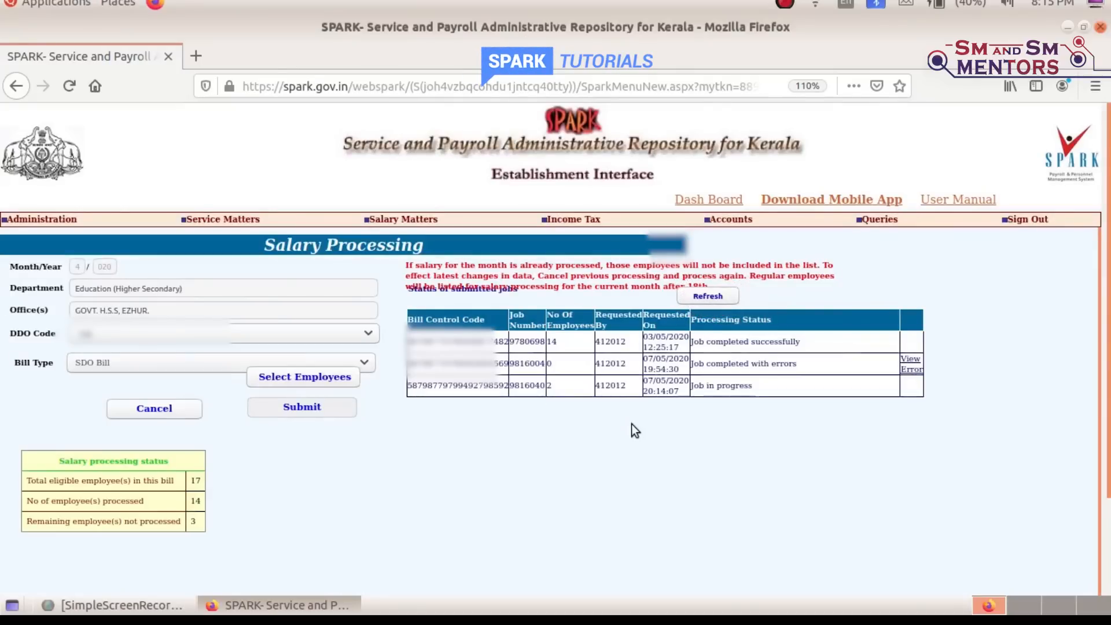
# Reopen Monthly Salary Processing and dismiss the retirement details notice
pyautogui.moveTo(439, 313)
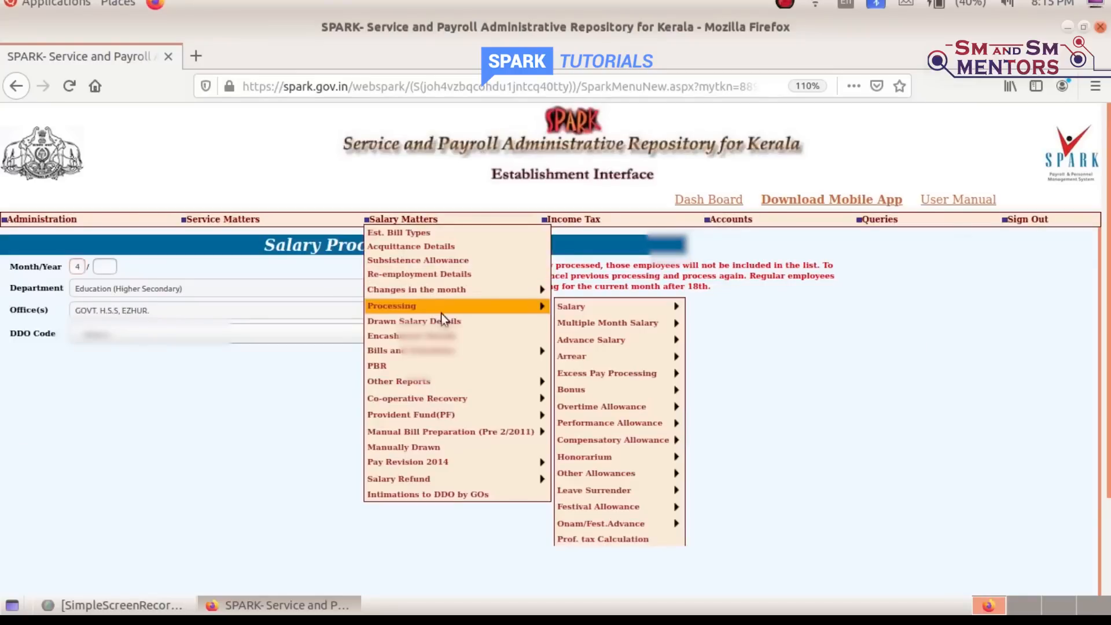
pyautogui.moveTo(641, 305)
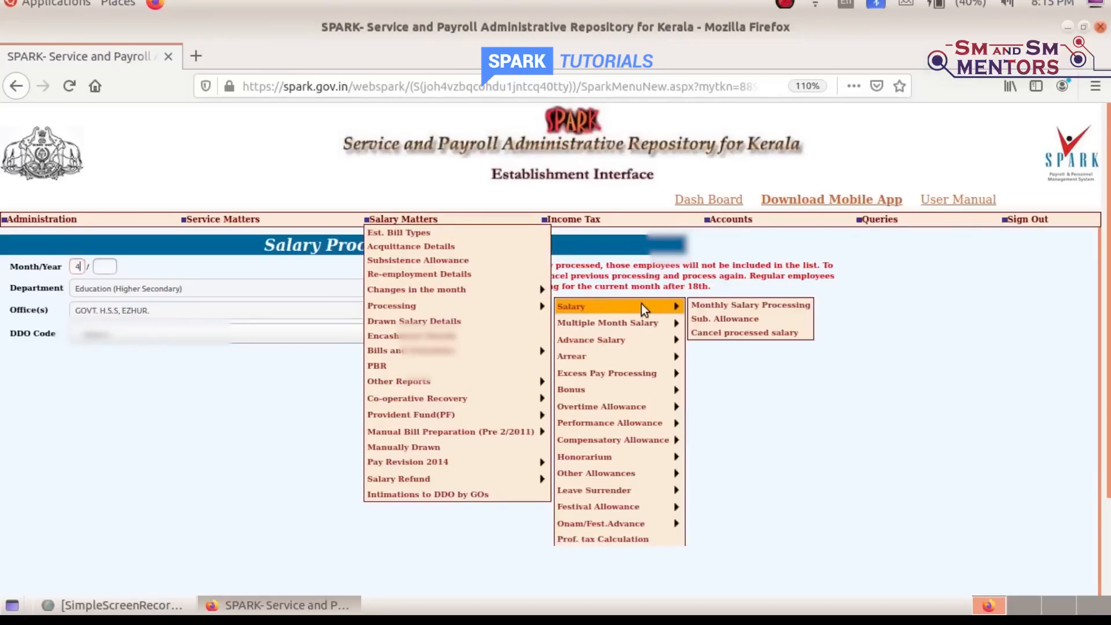
pyautogui.click(747, 307)
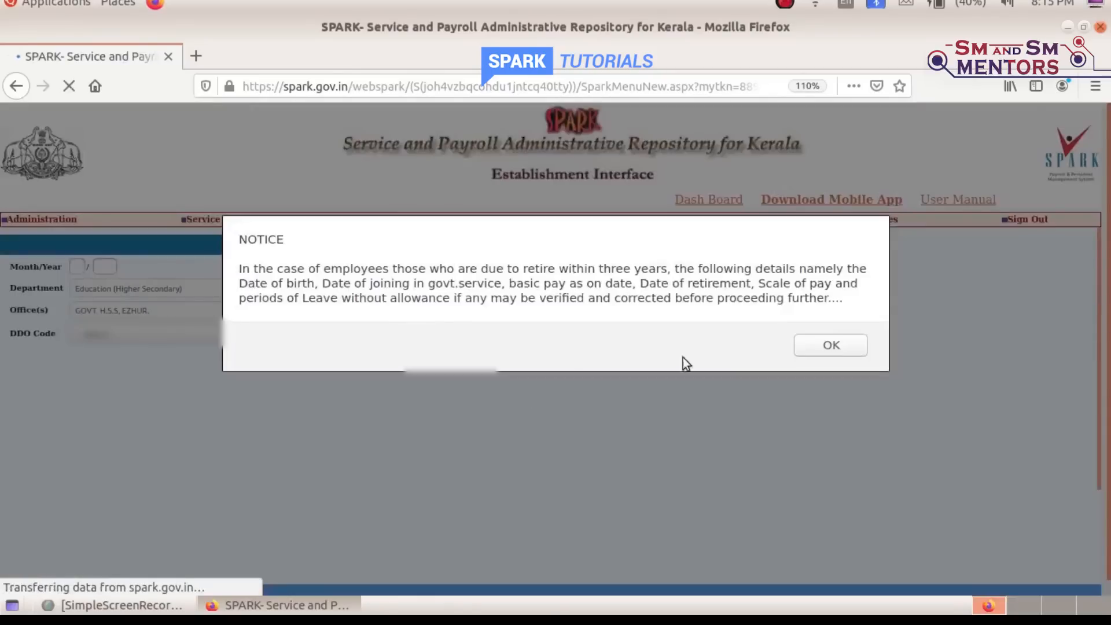
pyautogui.click(847, 345)
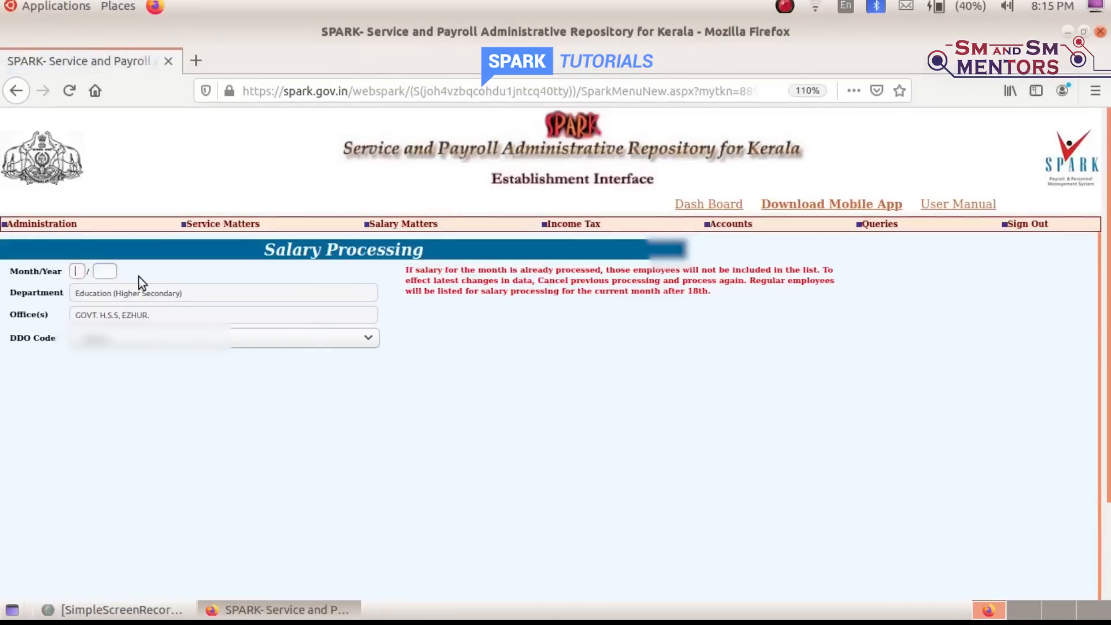
# Enter 4/2020, the office's DDO code and SDO Bill to show the job status
pyautogui.write('4')
pyautogui.click(104, 270)
pyautogui.write('2020')
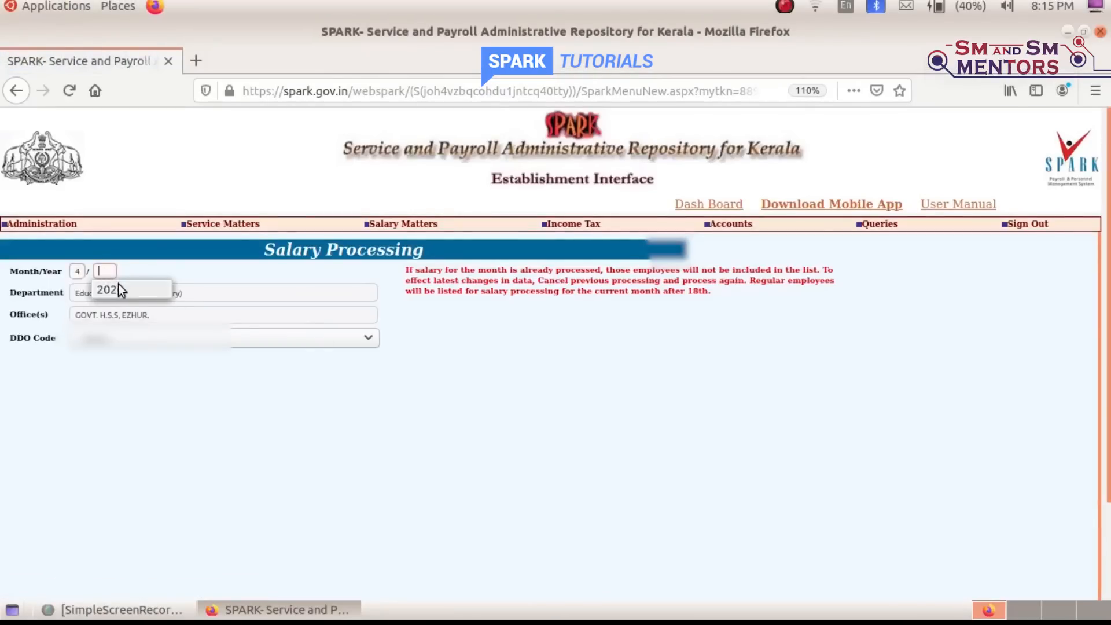
pyautogui.click(133, 339)
pyautogui.click(127, 355)
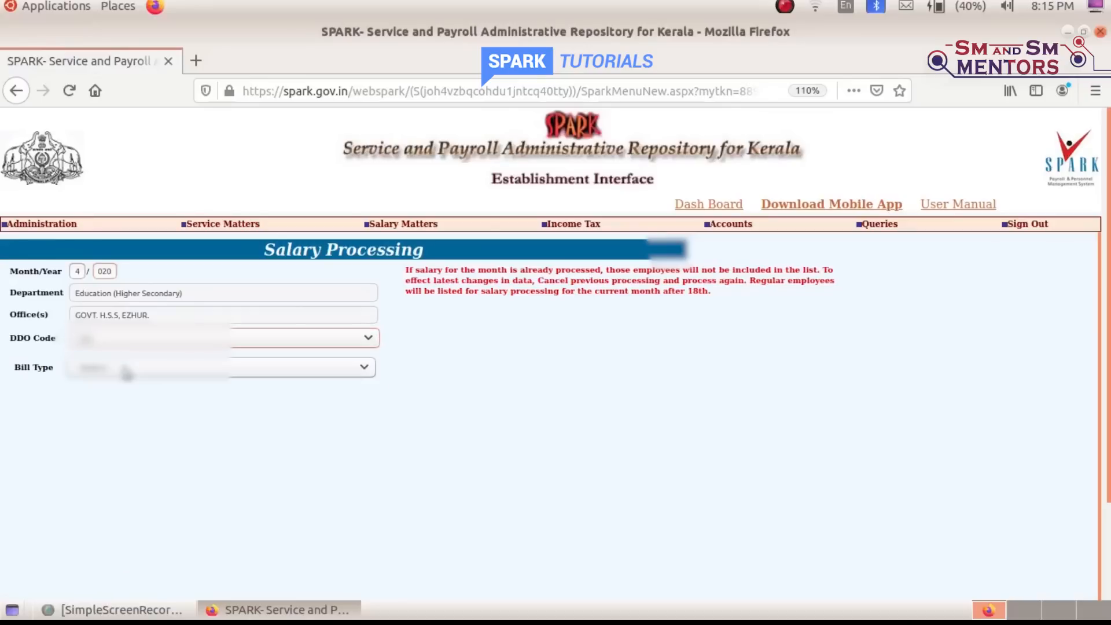
pyautogui.click(126, 372)
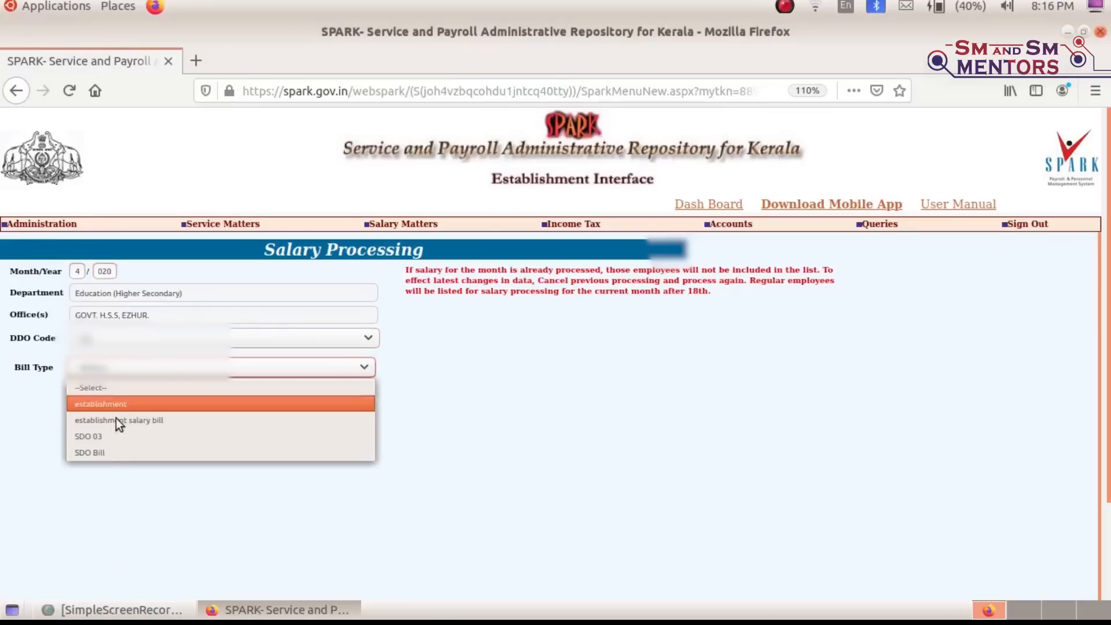
pyautogui.click(113, 451)
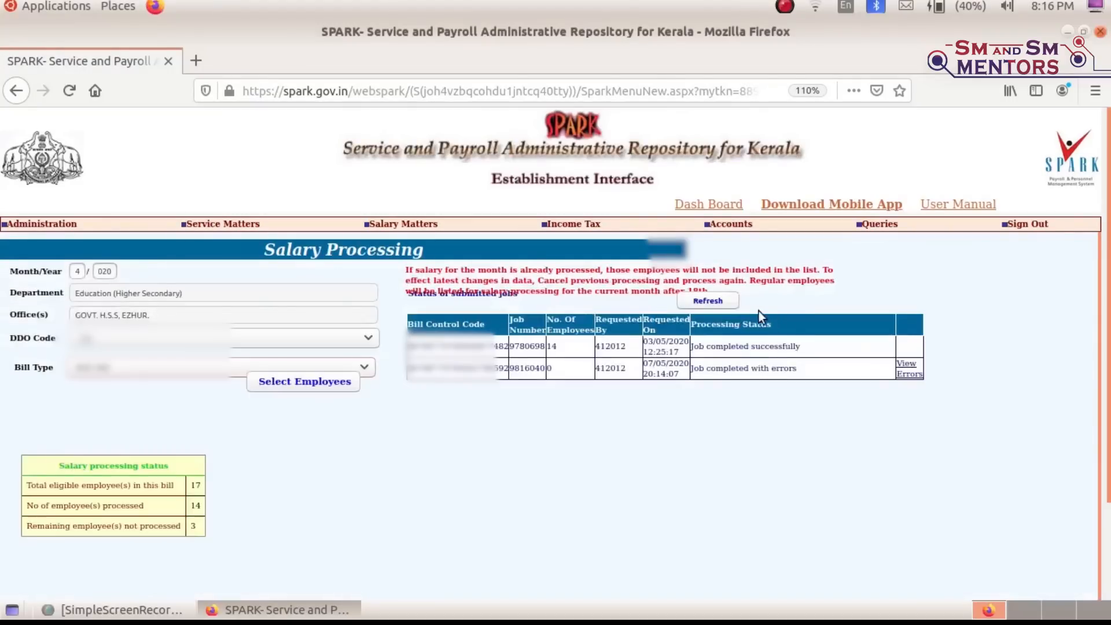
# View the failed job's errors, highlighting the zero gross pay and the deduction amount
pyautogui.click(910, 374)
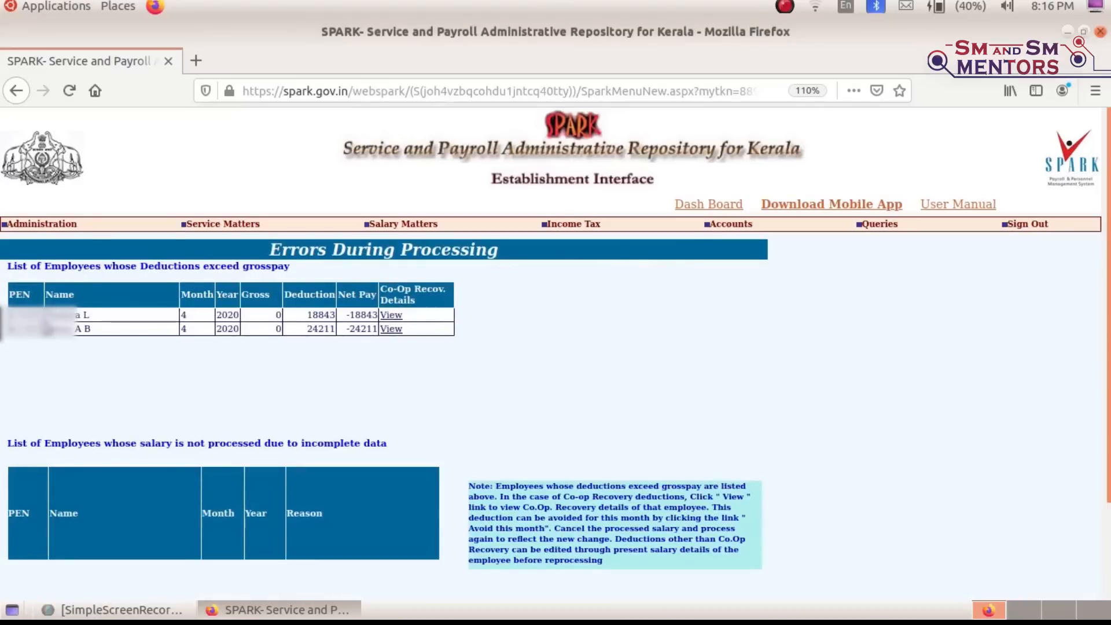
pyautogui.doubleClick(282, 330)
pyautogui.moveTo(316, 315); pyautogui.dragTo(328, 315)
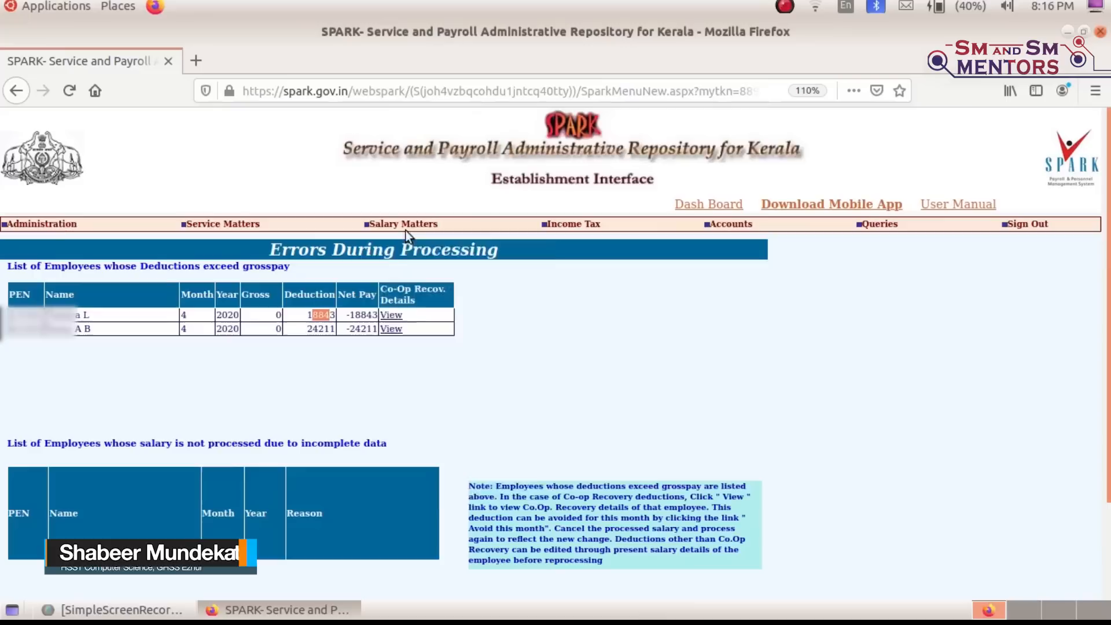
pyautogui.moveTo(404, 226)
pyautogui.moveTo(443, 295)
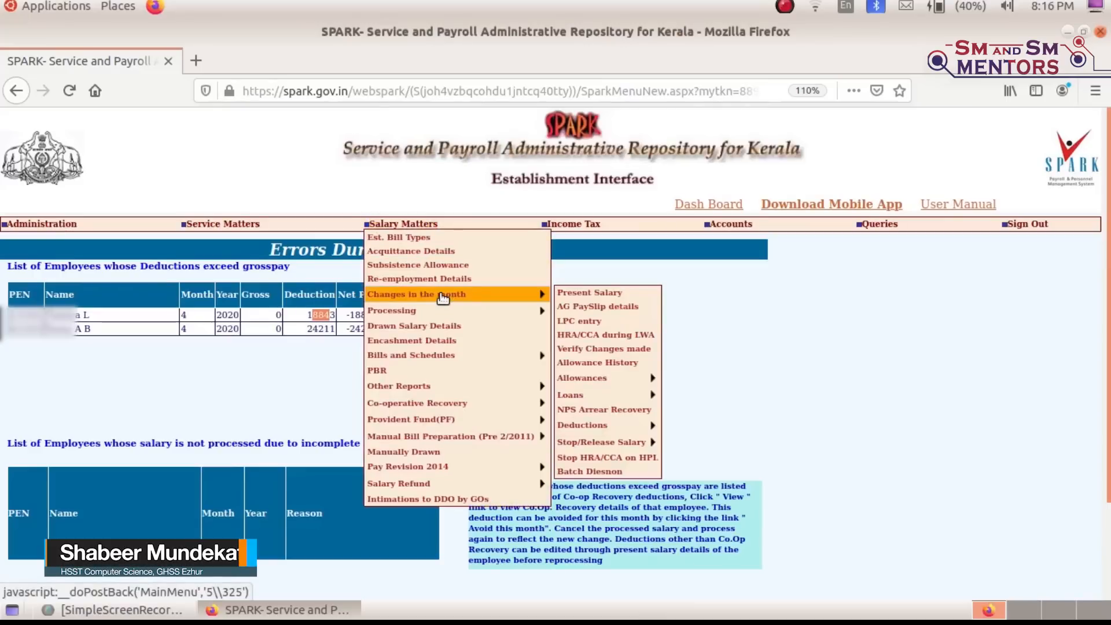
# Open Pay Bills and Schedules and list April bills for the office's DDO code
pyautogui.moveTo(489, 364)
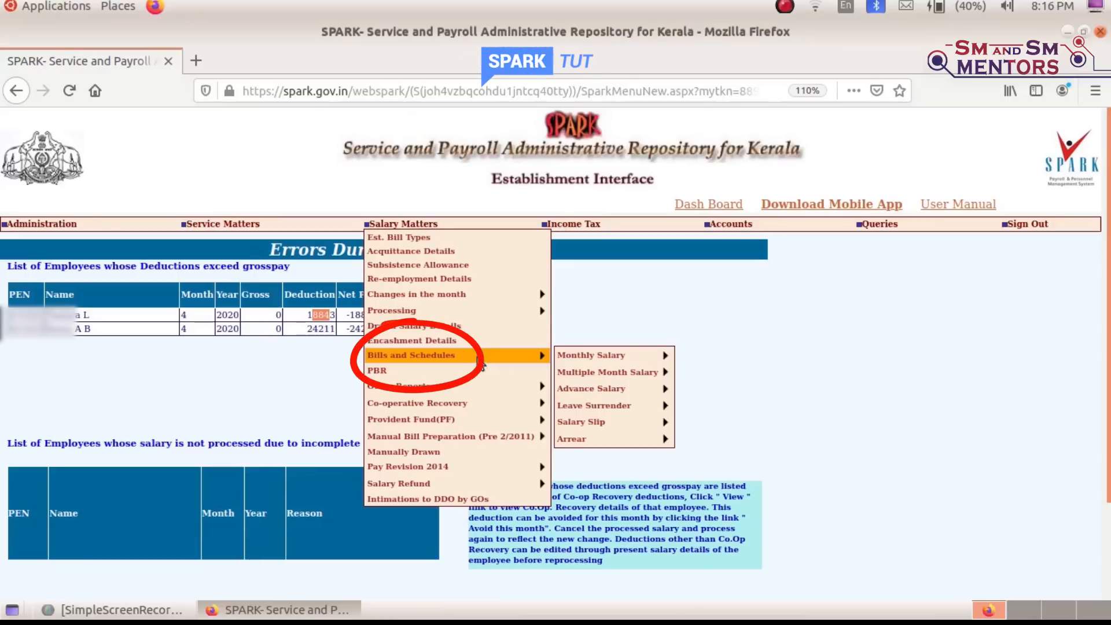
pyautogui.moveTo(606, 354)
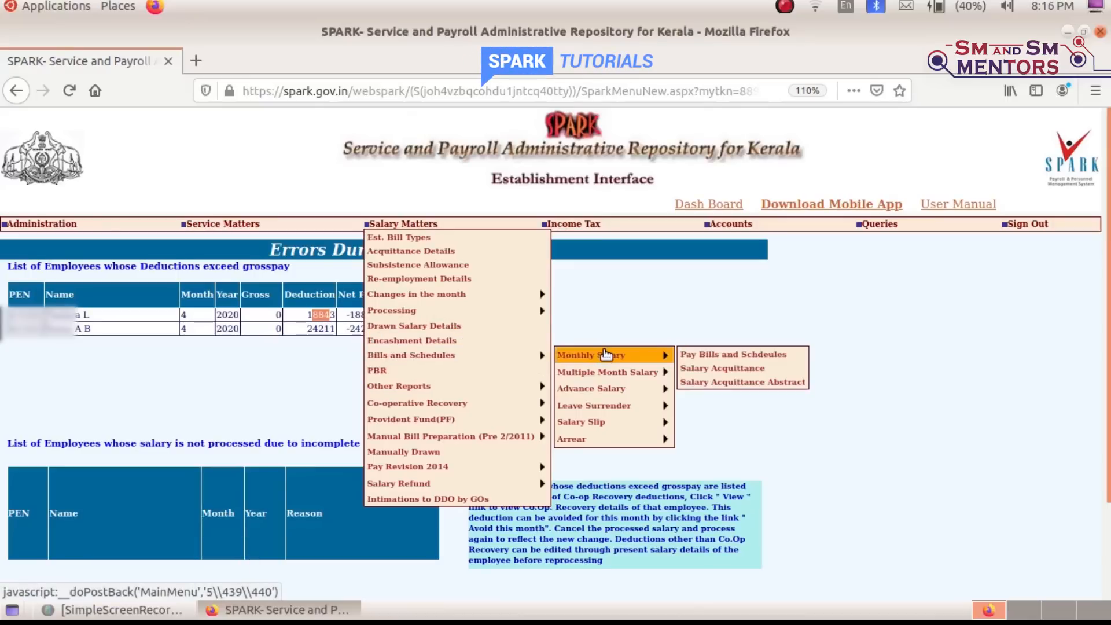
pyautogui.click(737, 360)
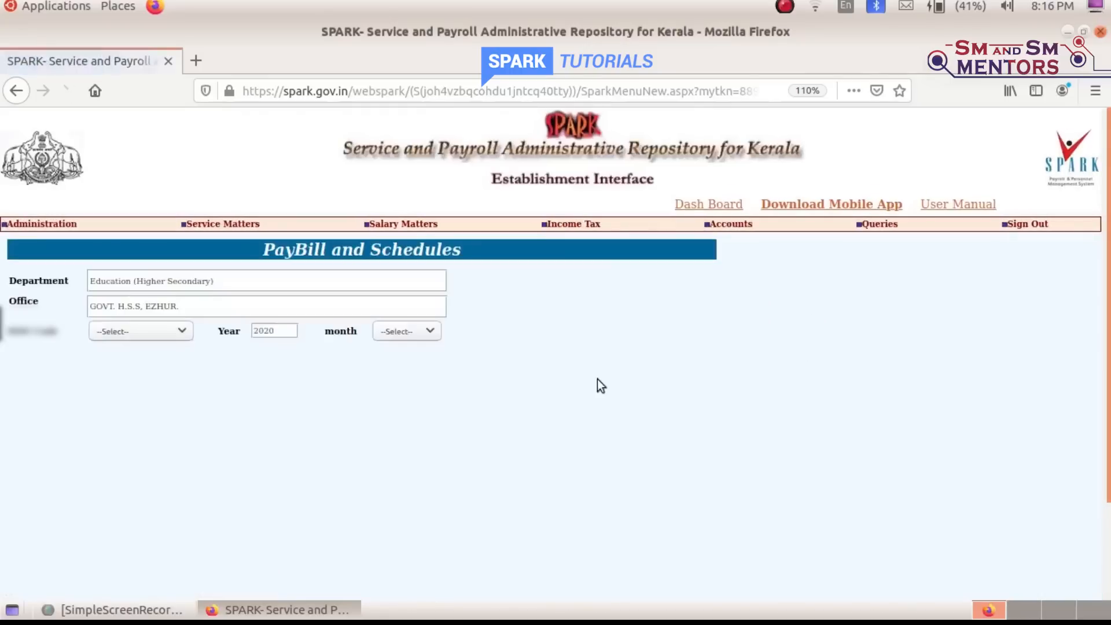
pyautogui.click(133, 329)
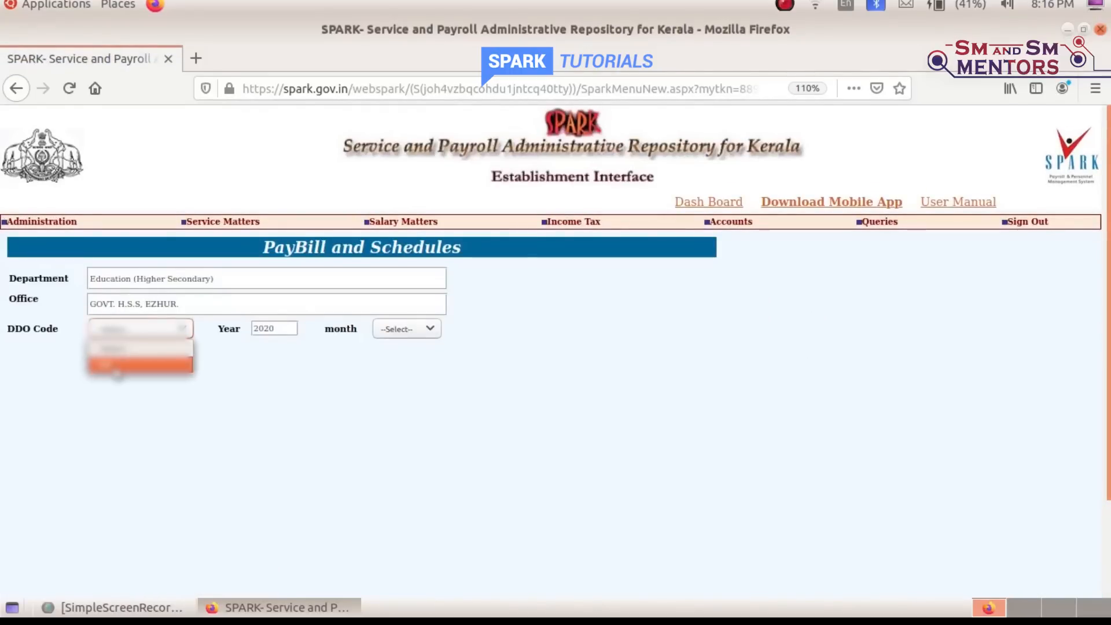
pyautogui.click(118, 365)
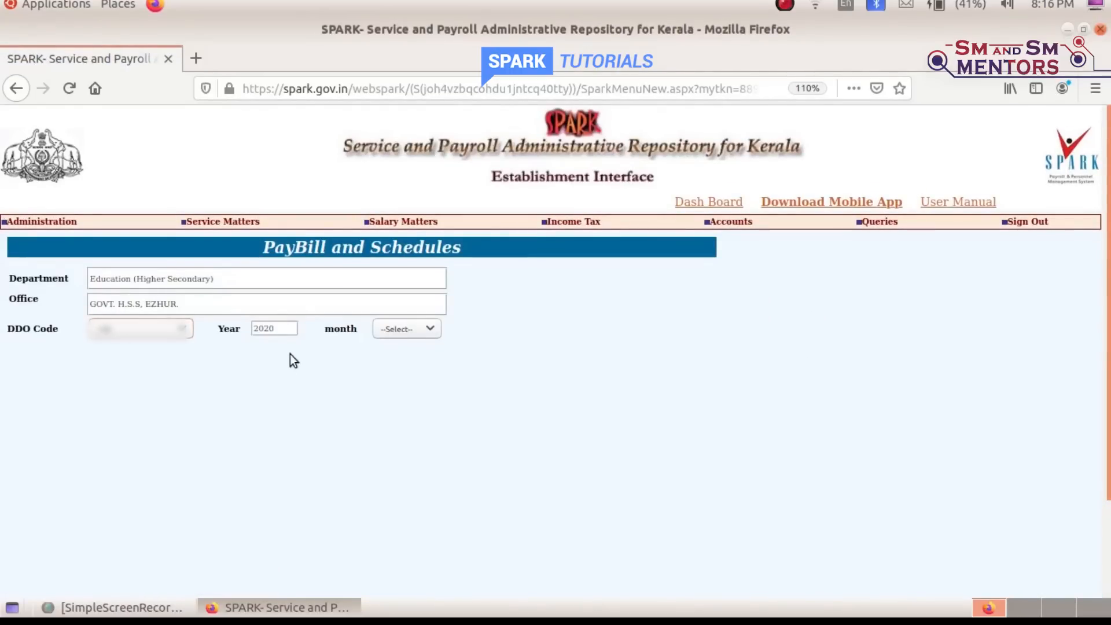
pyautogui.click(431, 329)
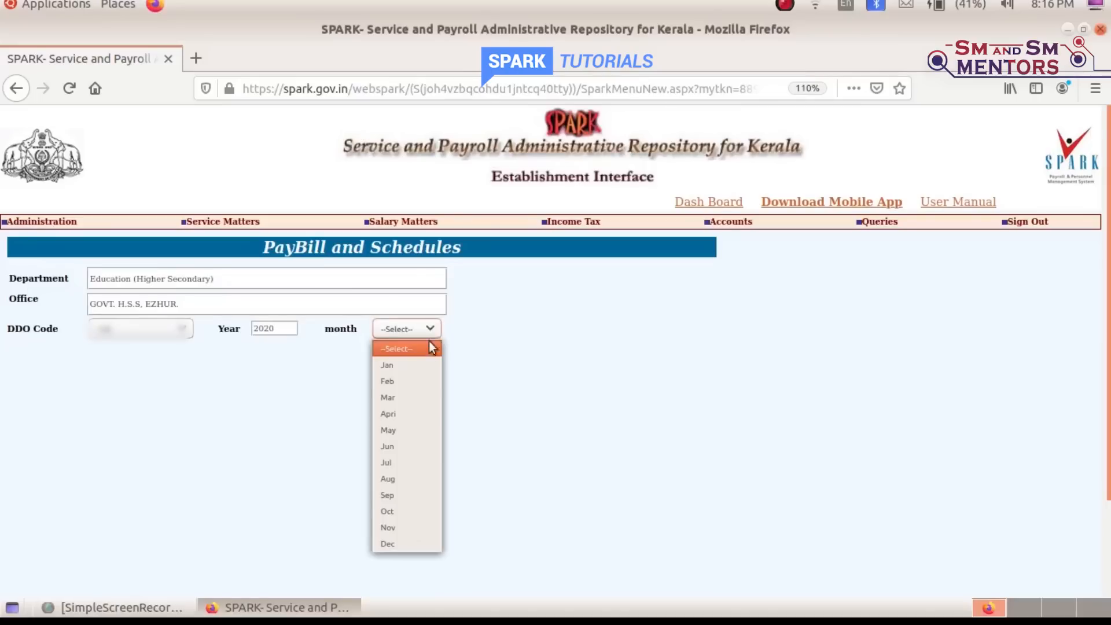
pyautogui.click(410, 414)
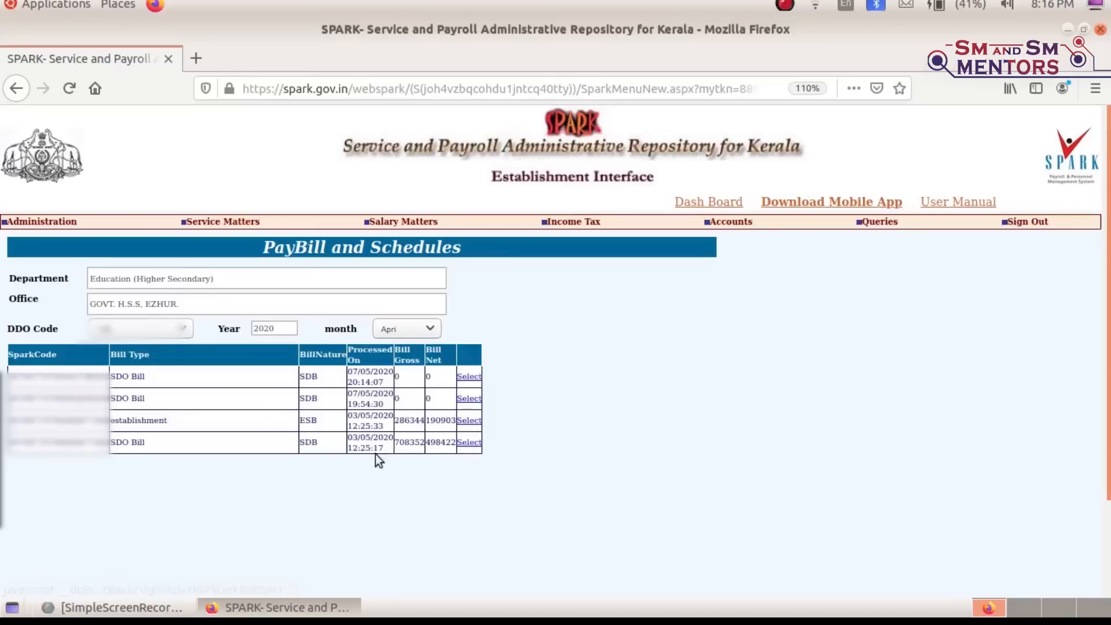
# Select the 03/05/2020 SDO Bill, generate its Inner Bill, and open the PDF in Document Viewer
pyautogui.click(469, 444)
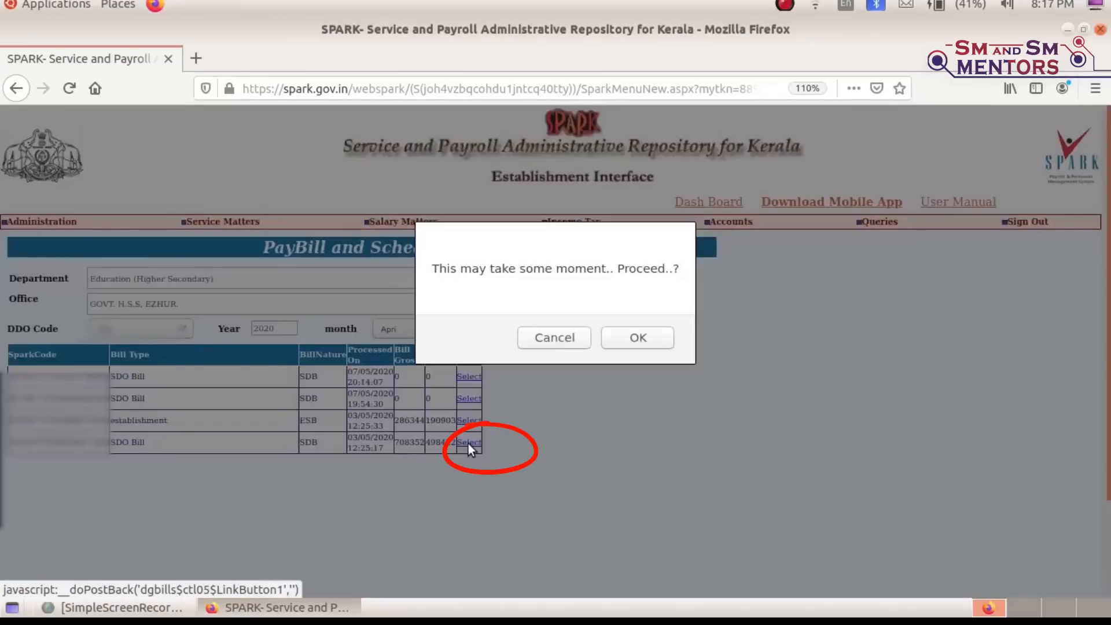
pyautogui.click(660, 340)
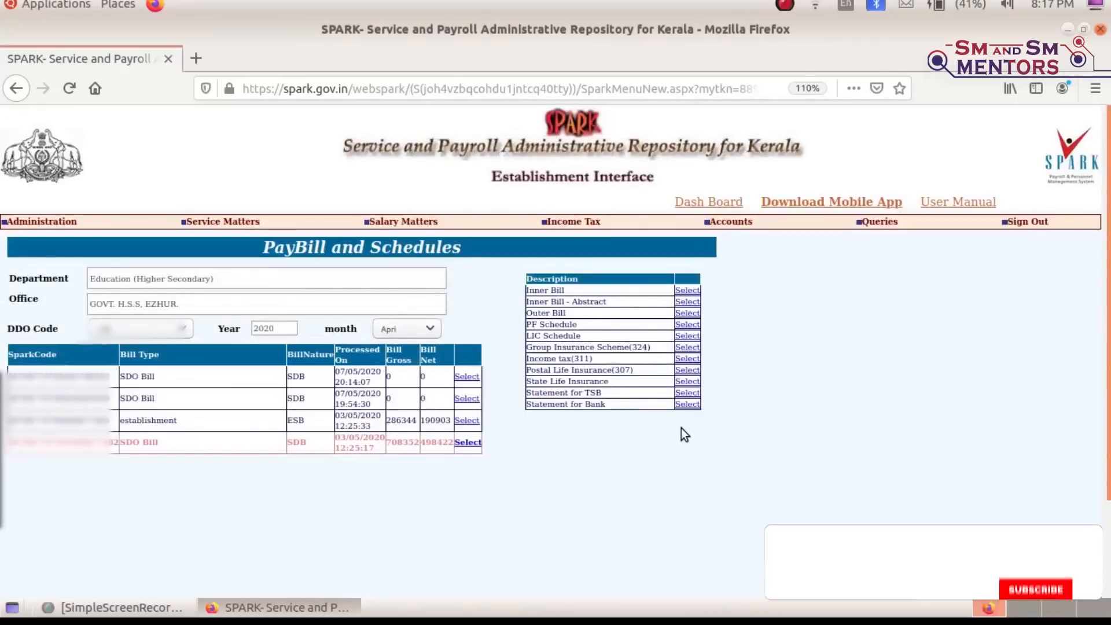
pyautogui.click(687, 294)
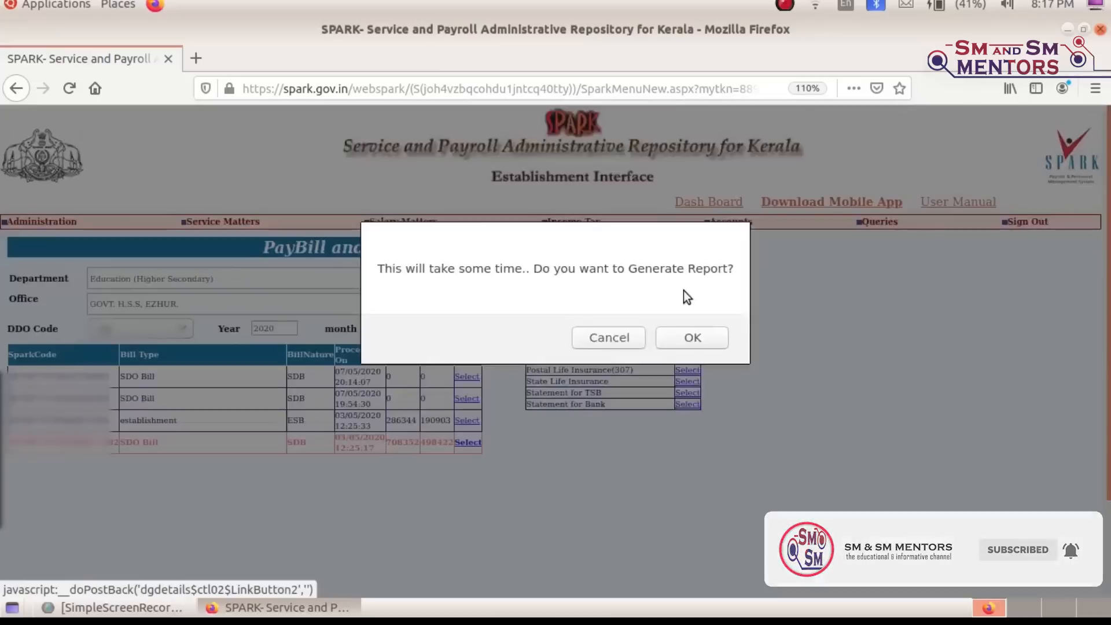
pyautogui.click(693, 340)
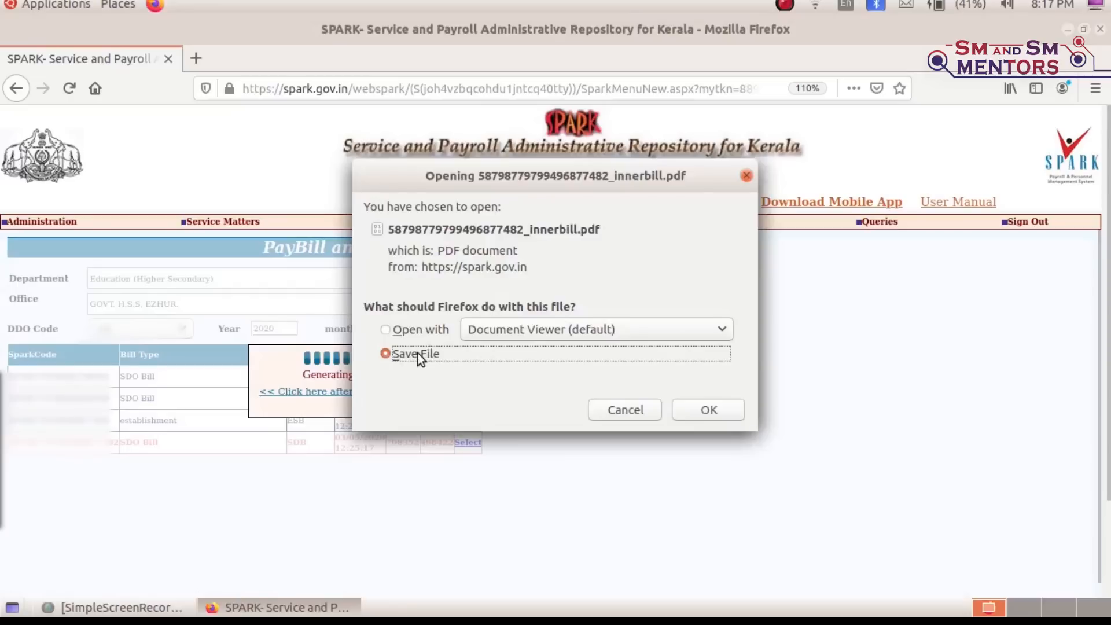
pyautogui.click(415, 330)
pyautogui.click(709, 411)
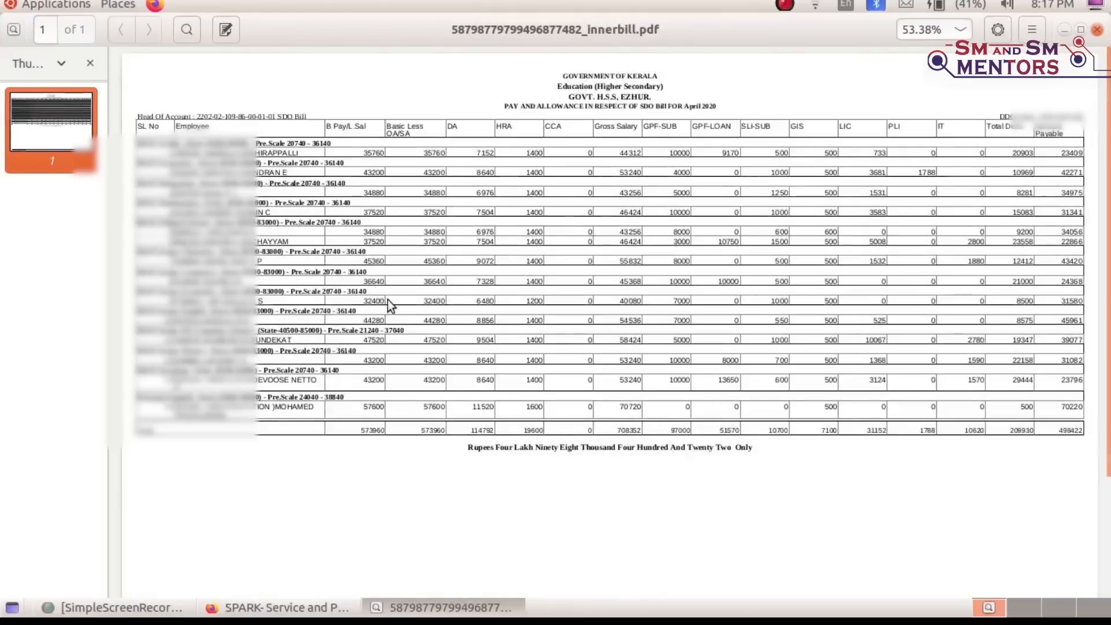
# Reopen the inner bill PDF from Downloads without thumbnails, close it, and dismiss the wait message
pyautogui.click(1098, 30)
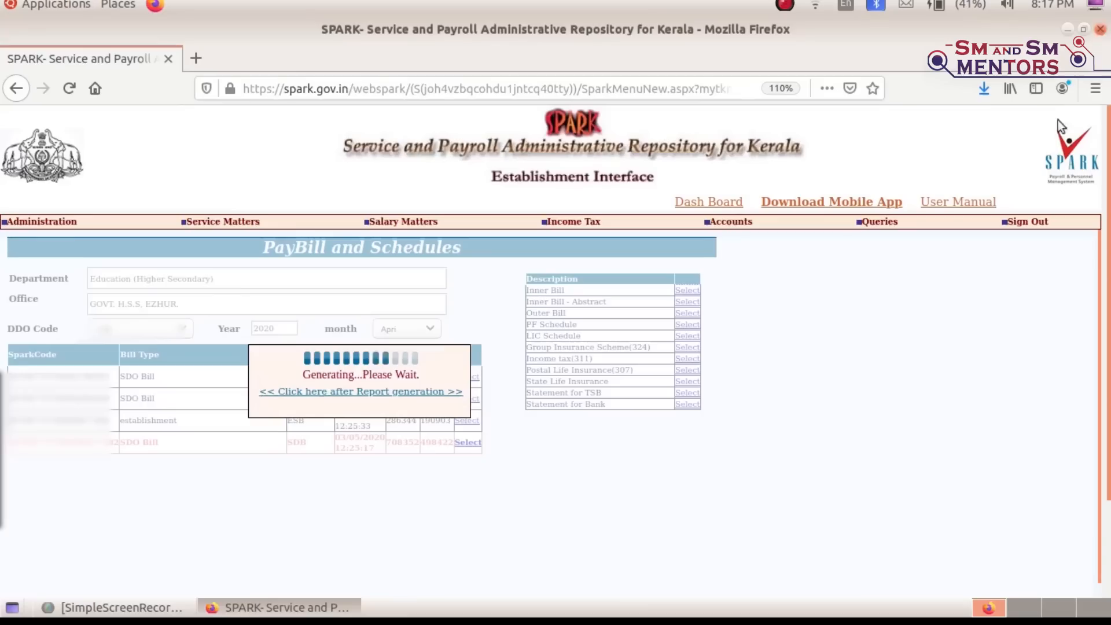
pyautogui.click(988, 83)
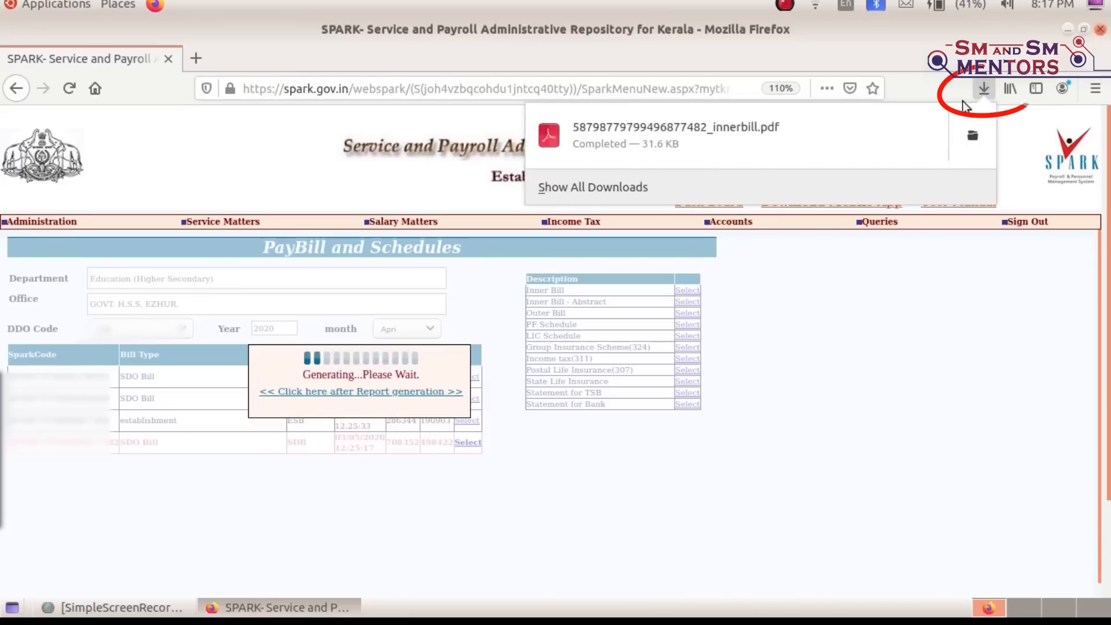
pyautogui.click(792, 127)
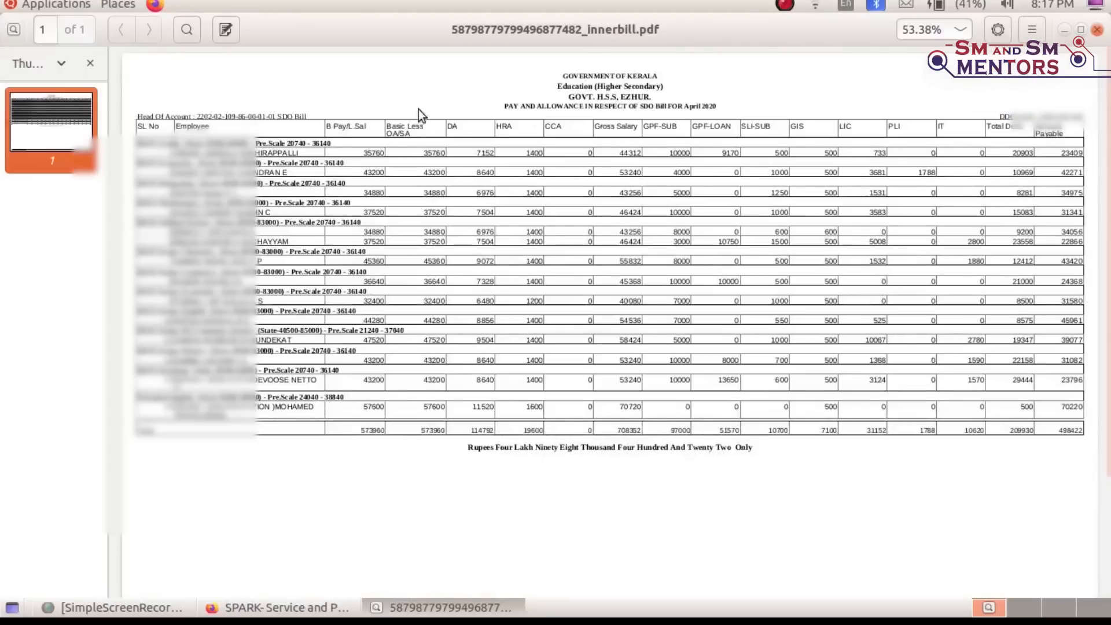
pyautogui.click(90, 63)
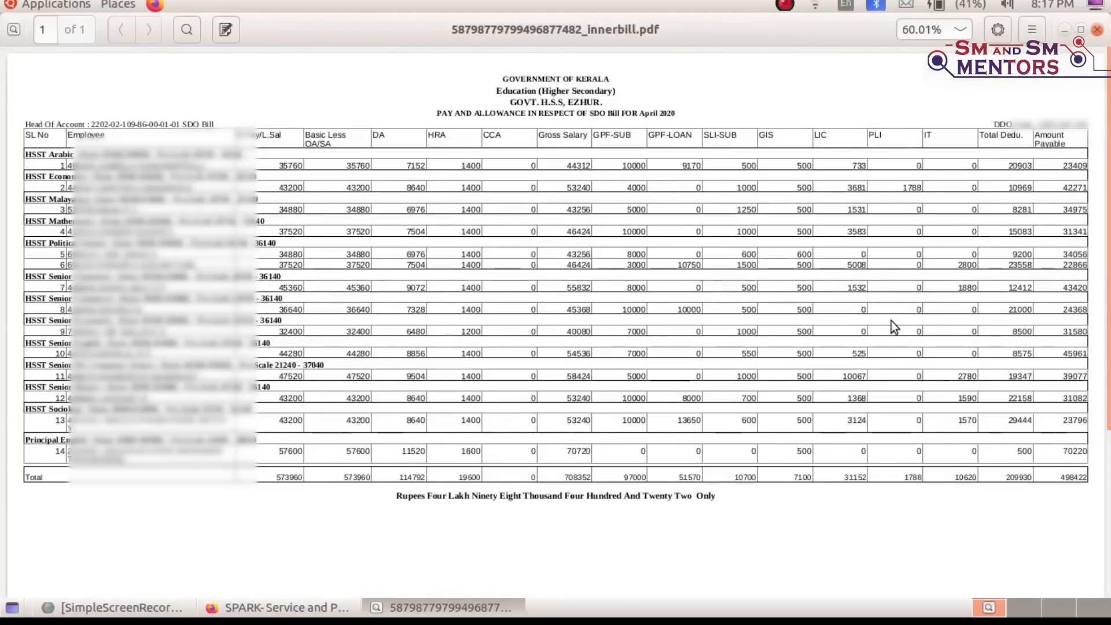
pyautogui.click(1097, 30)
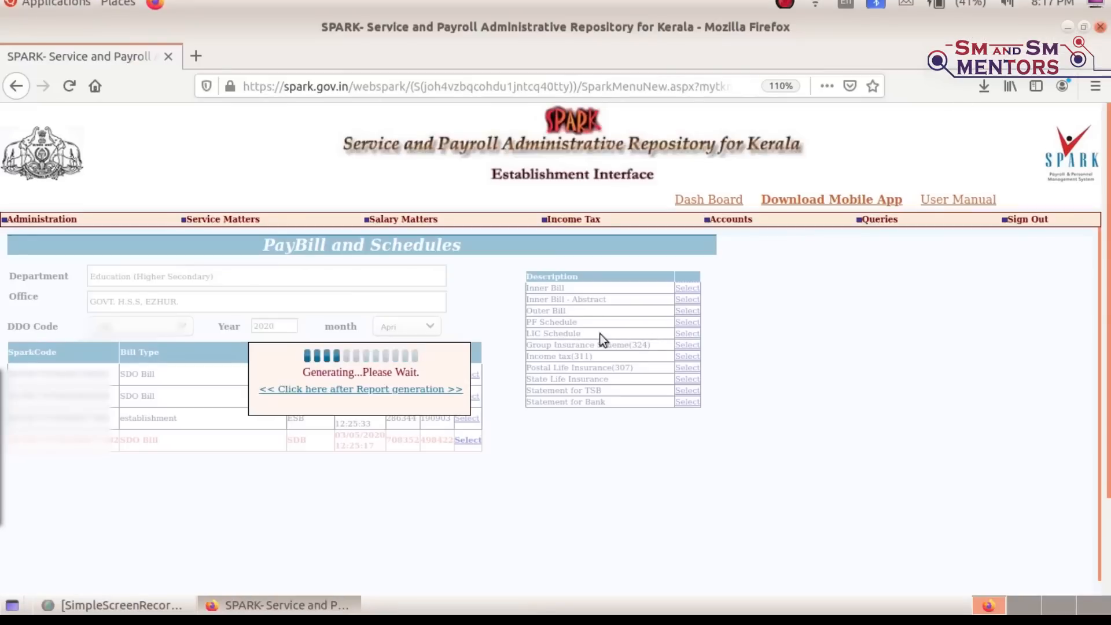
pyautogui.click(387, 394)
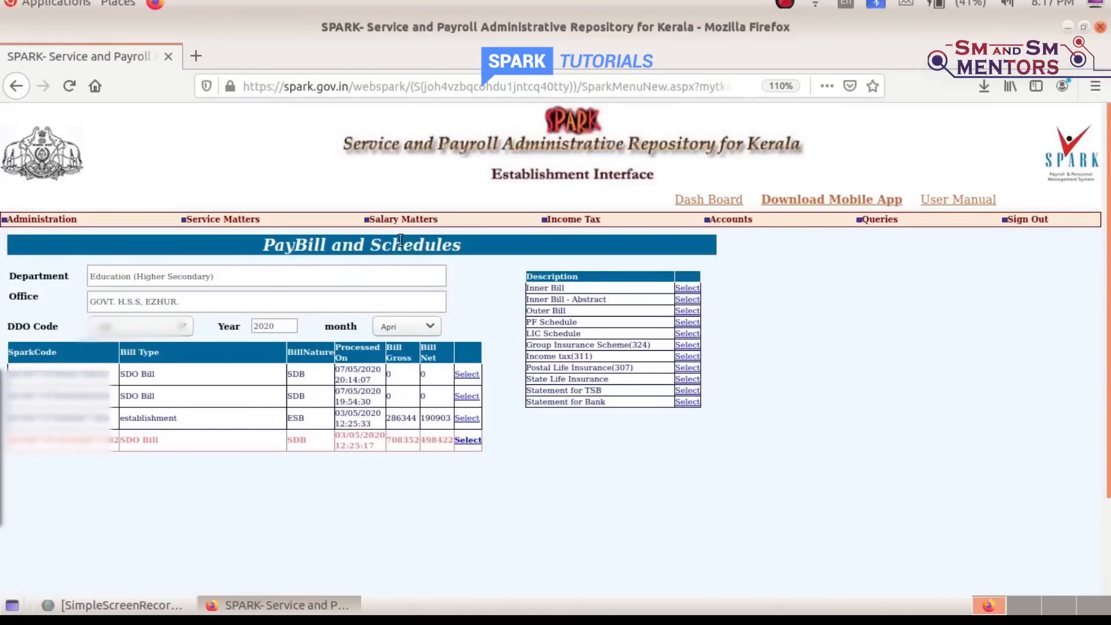
# Open Generate Salary Slip and list the April bills for the office's DDO code
pyautogui.moveTo(405, 220)
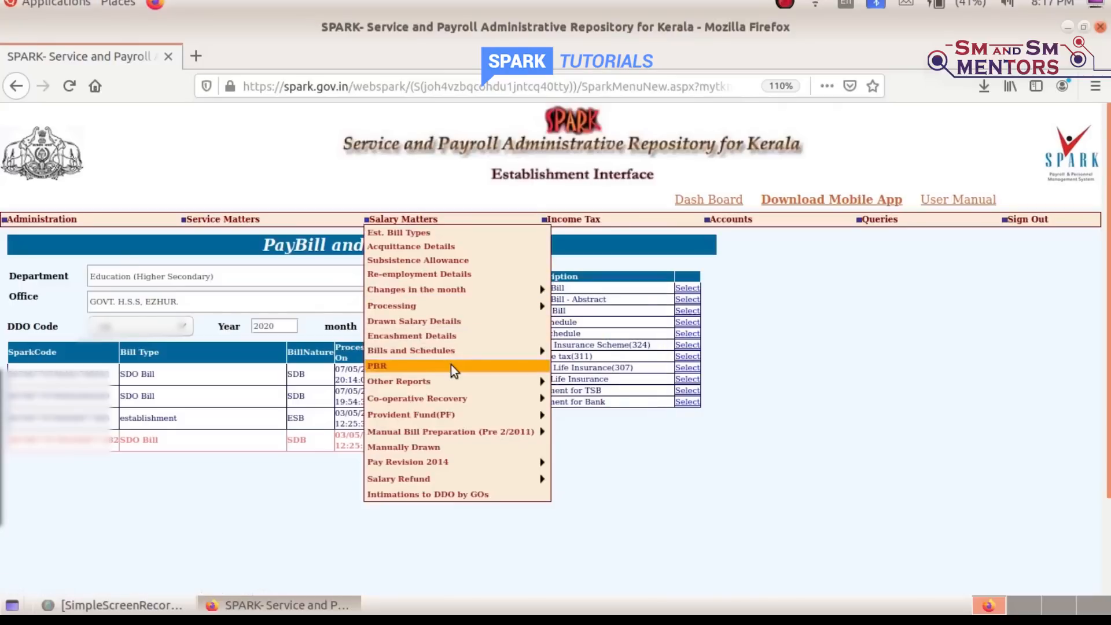
pyautogui.moveTo(471, 354)
pyautogui.moveTo(620, 419)
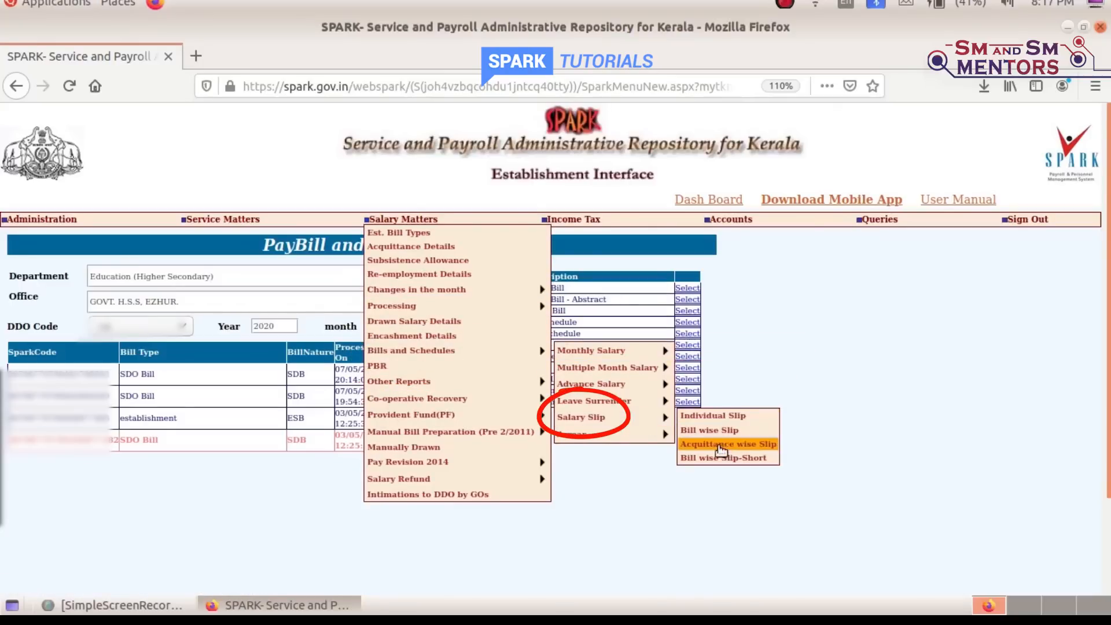
pyautogui.click(709, 431)
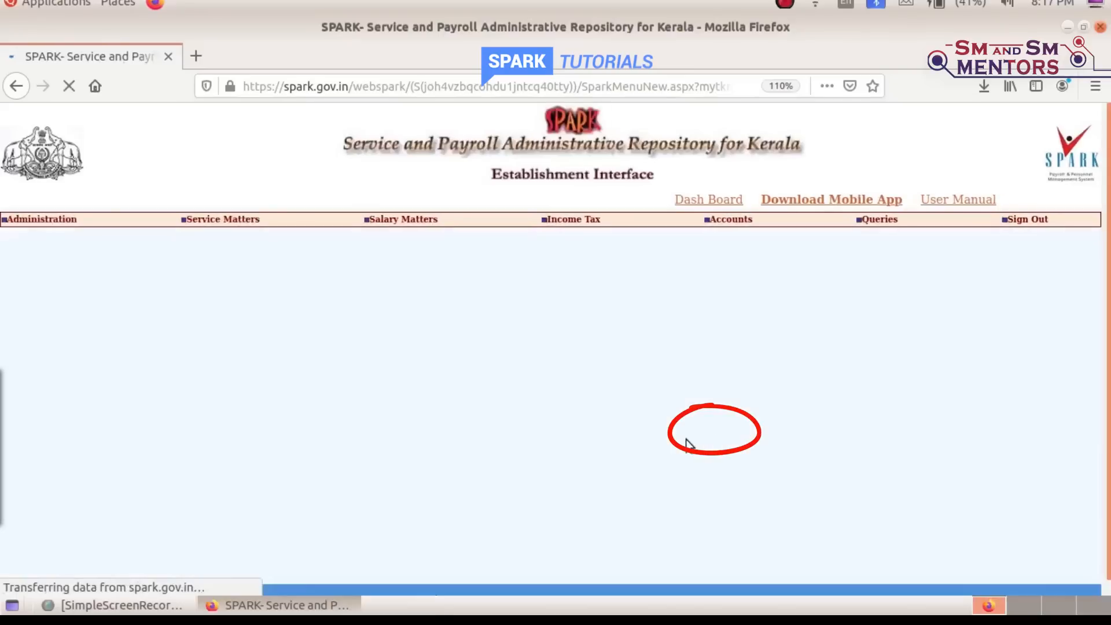
pyautogui.click(185, 292)
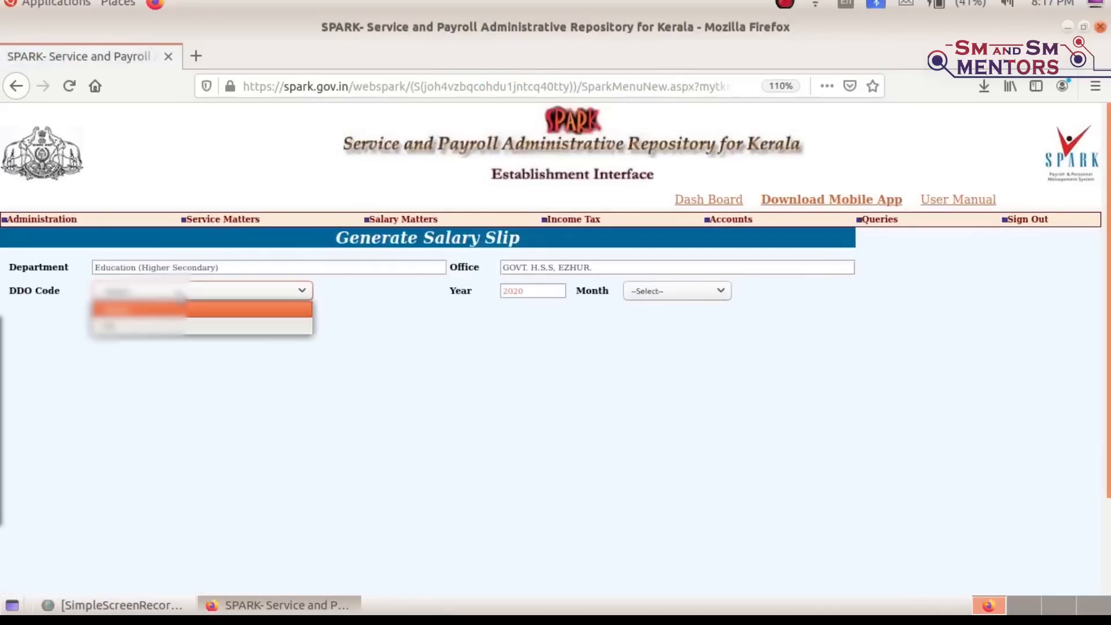
pyautogui.click(156, 325)
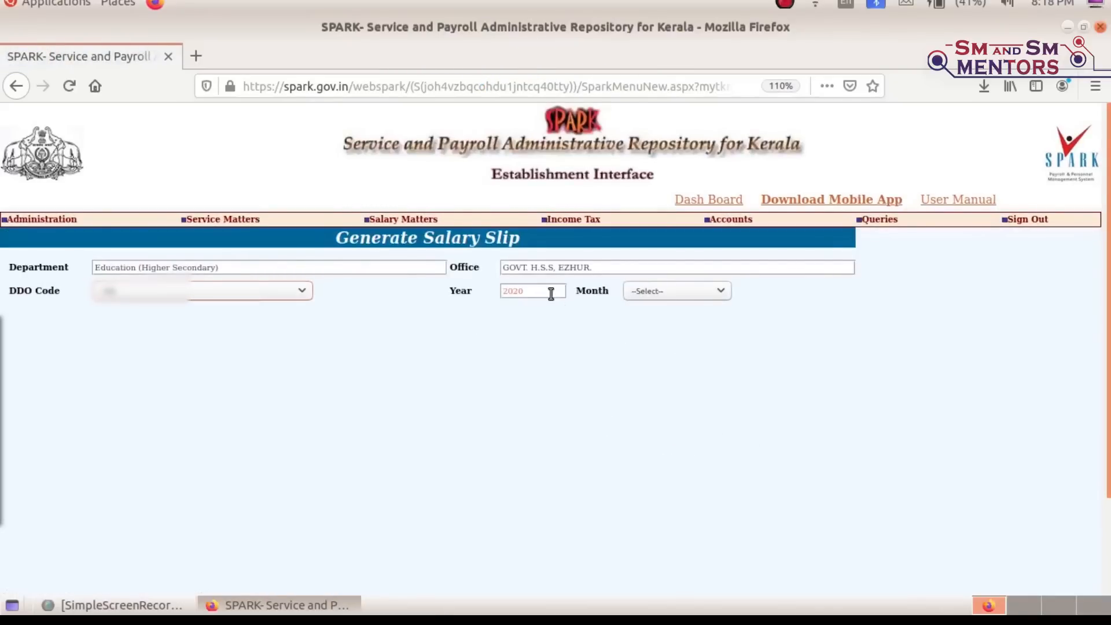
pyautogui.click(680, 293)
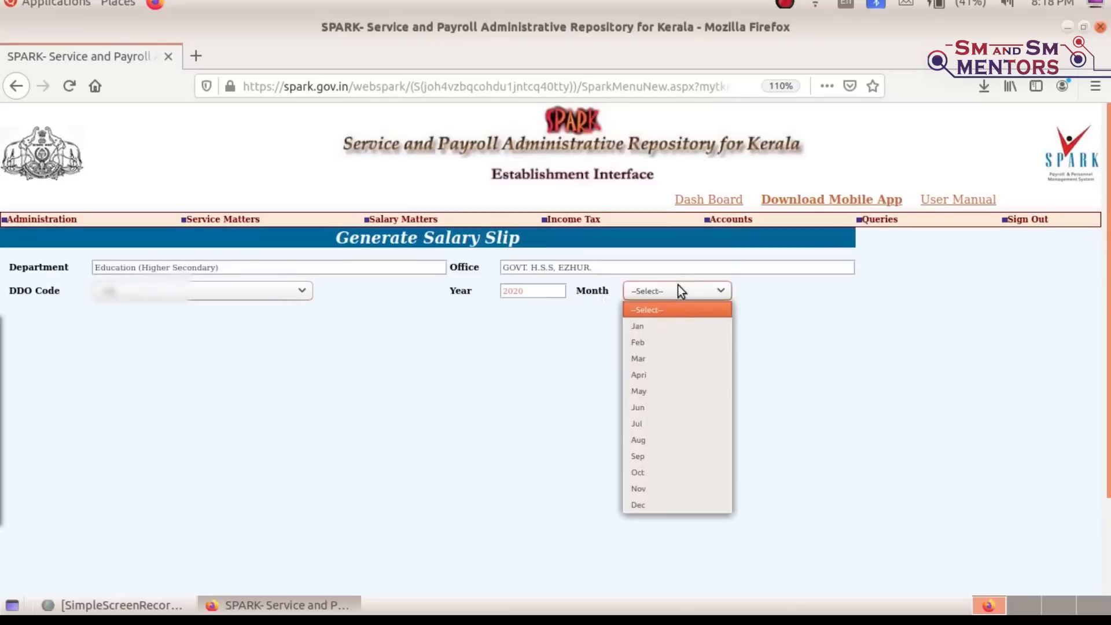
pyautogui.click(666, 376)
pyautogui.scroll(-1, 416, 382)
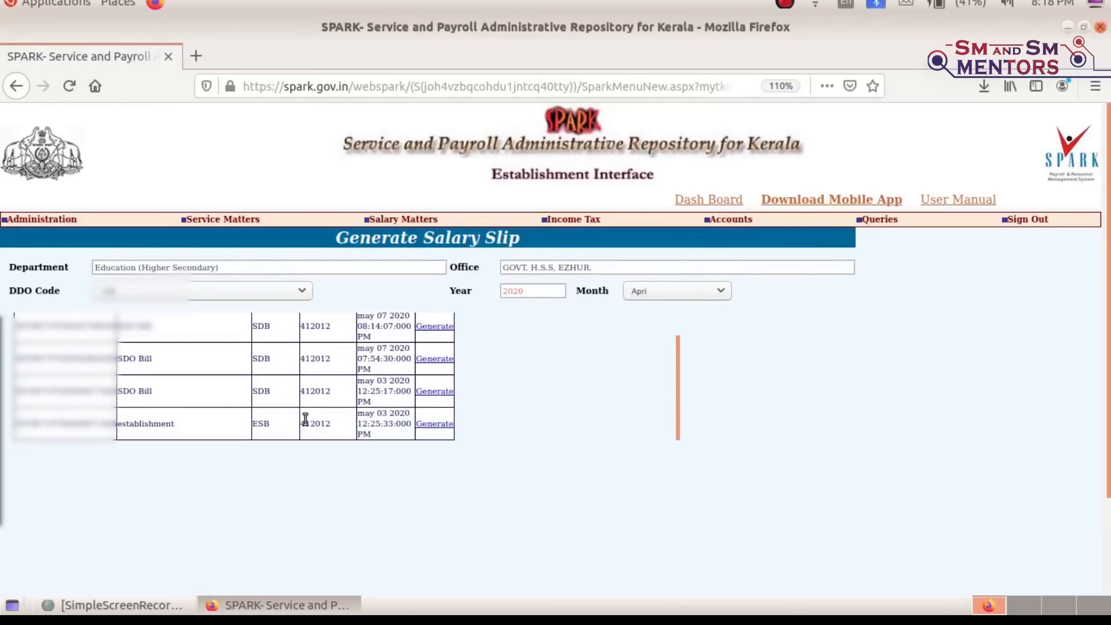
# Generate the bill's salary slips and view SalarySlipMain.pdf in Document Viewer without thumbnails
pyautogui.click(434, 392)
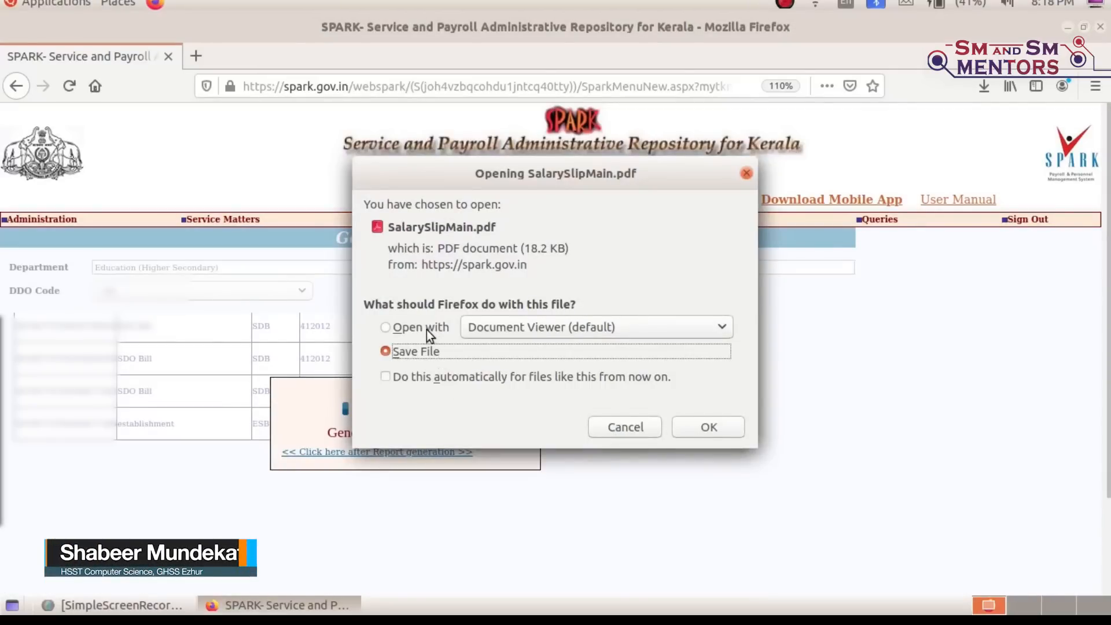
pyautogui.click(423, 327)
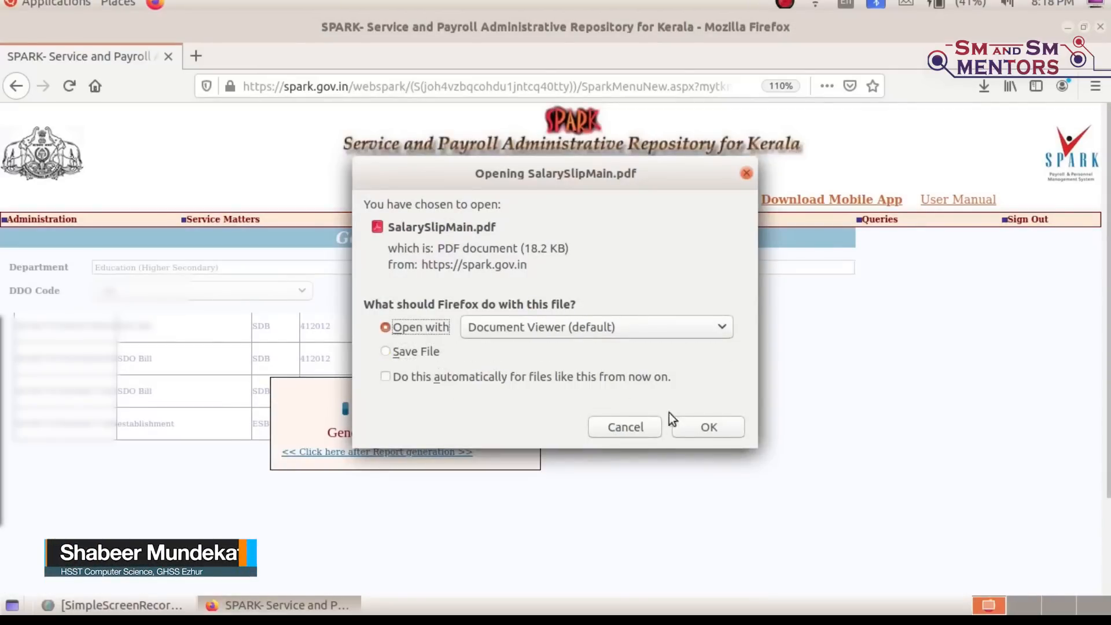
pyautogui.click(731, 429)
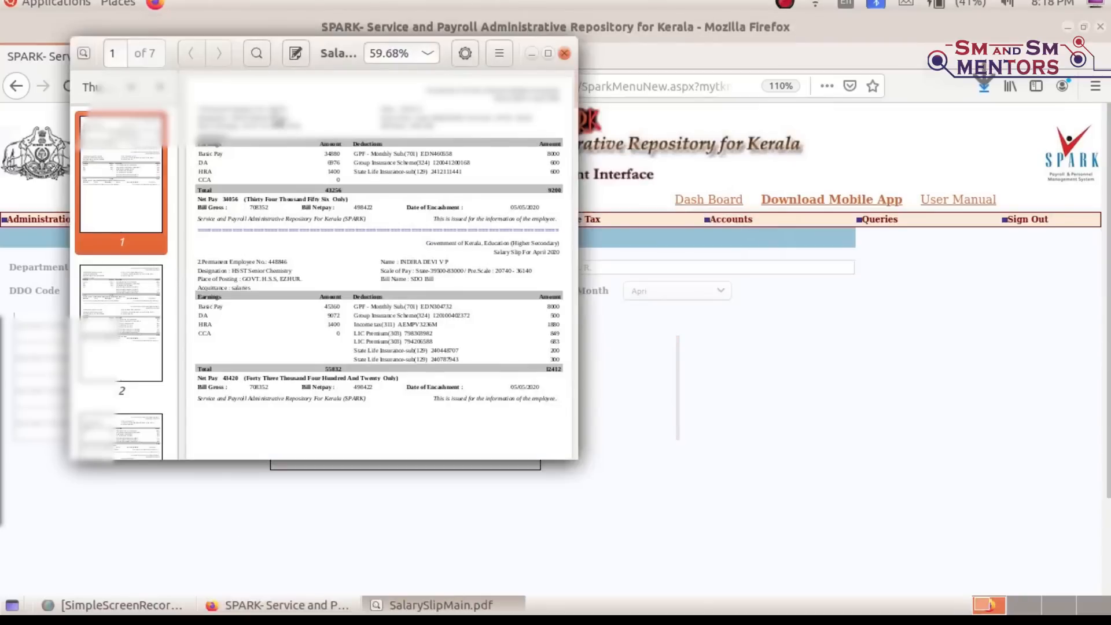
pyautogui.click(162, 86)
# Enlarge the viewer, review the April 2020 slips (net pay 34056), then close SalarySlipMain.pdf
pyautogui.click(548, 53)
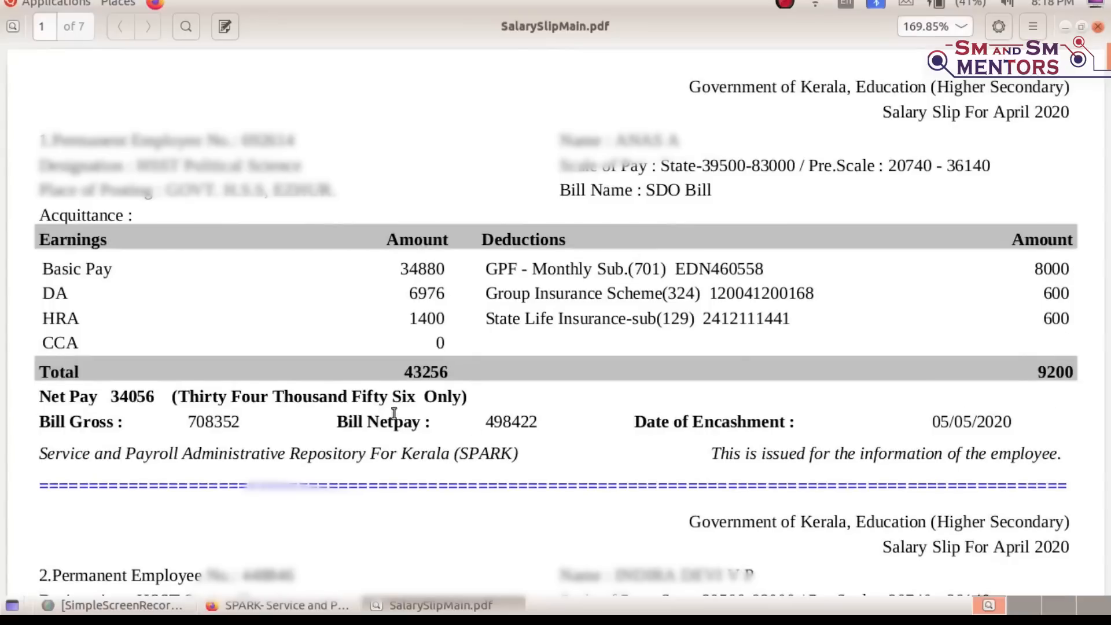
pyautogui.scroll(-10, 838, 374)
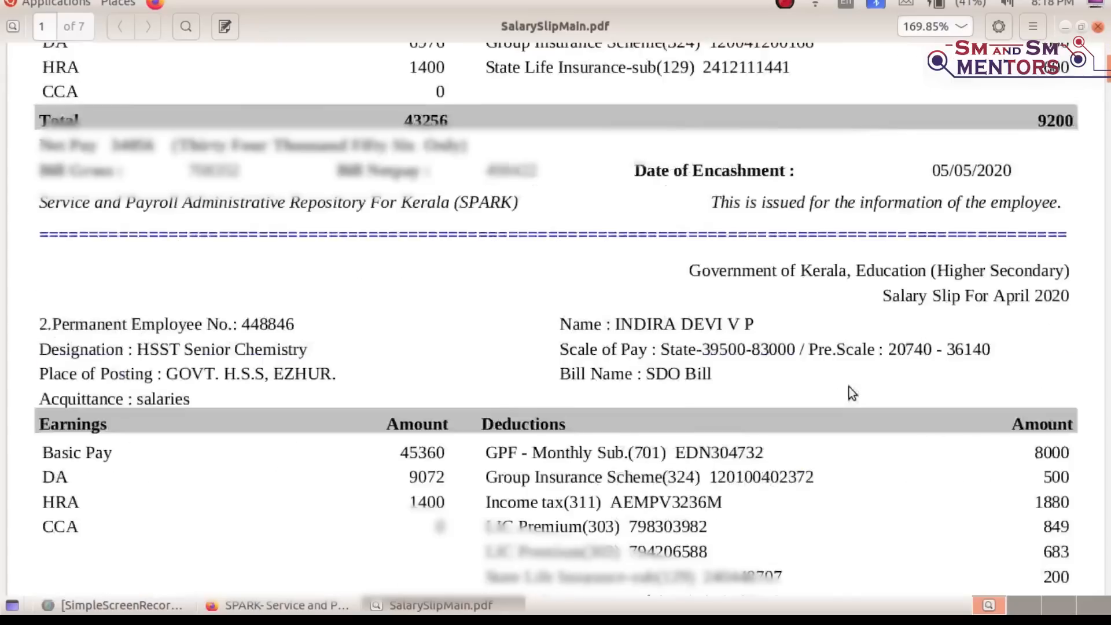
pyautogui.scroll(10, 849, 389)
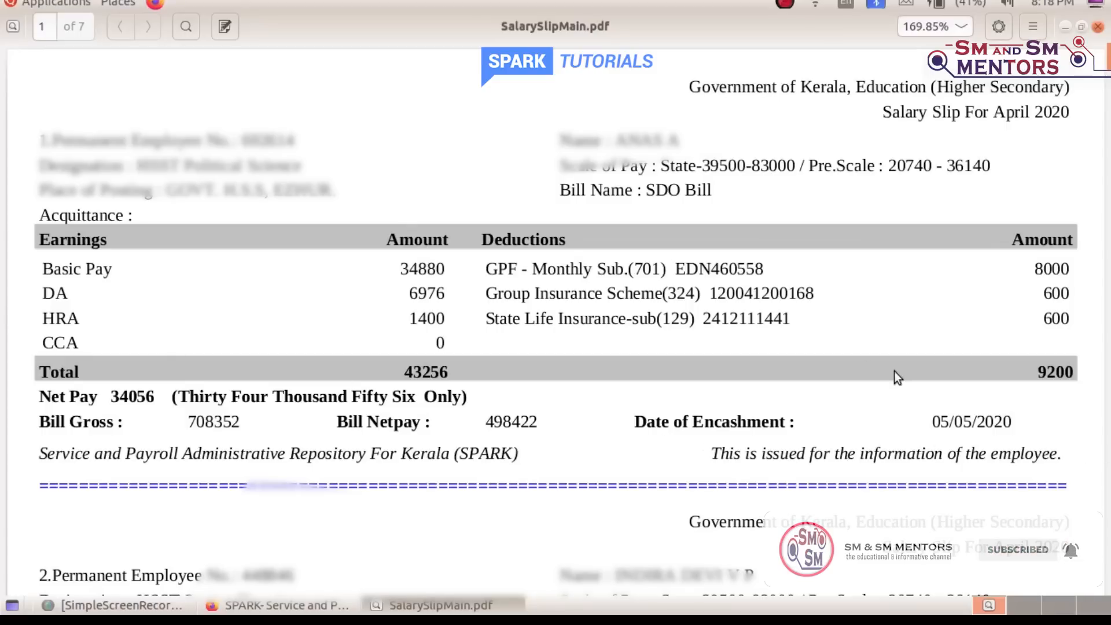
pyautogui.click(1099, 27)
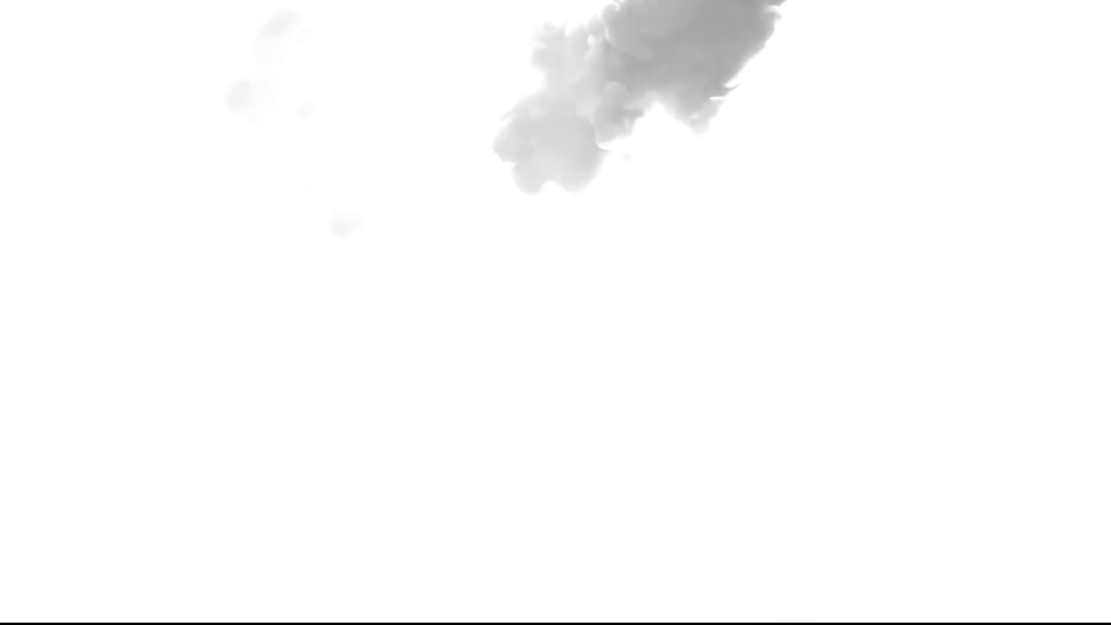